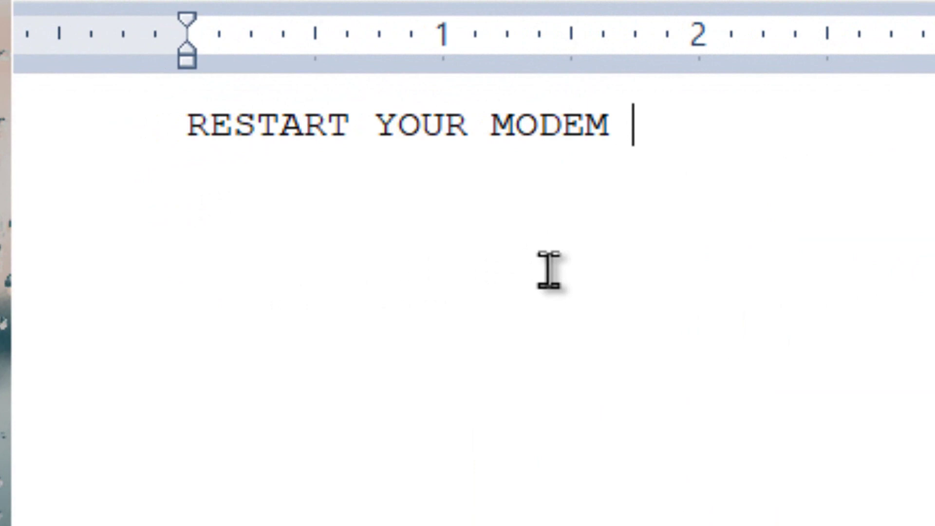
pyautogui.tripleClick(510, 134)
pyautogui.rightClick(514, 136)
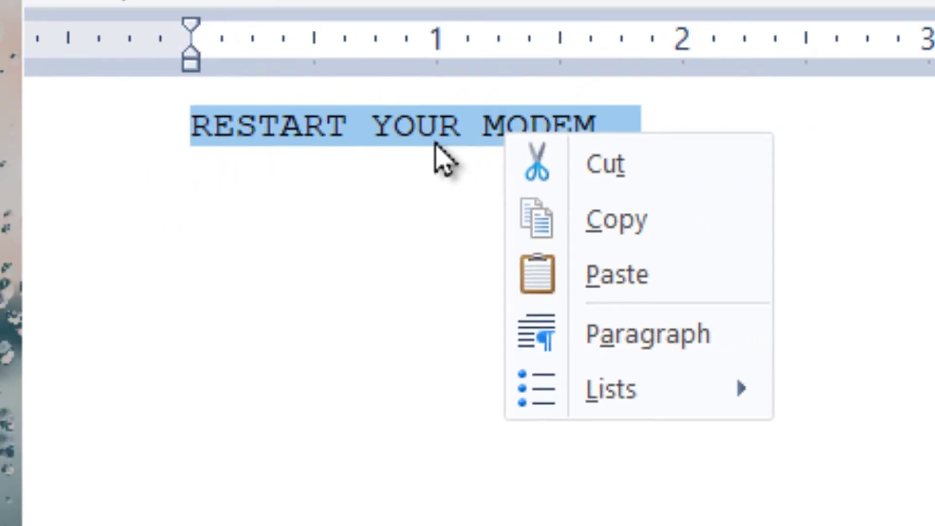
pyautogui.press('Escape')
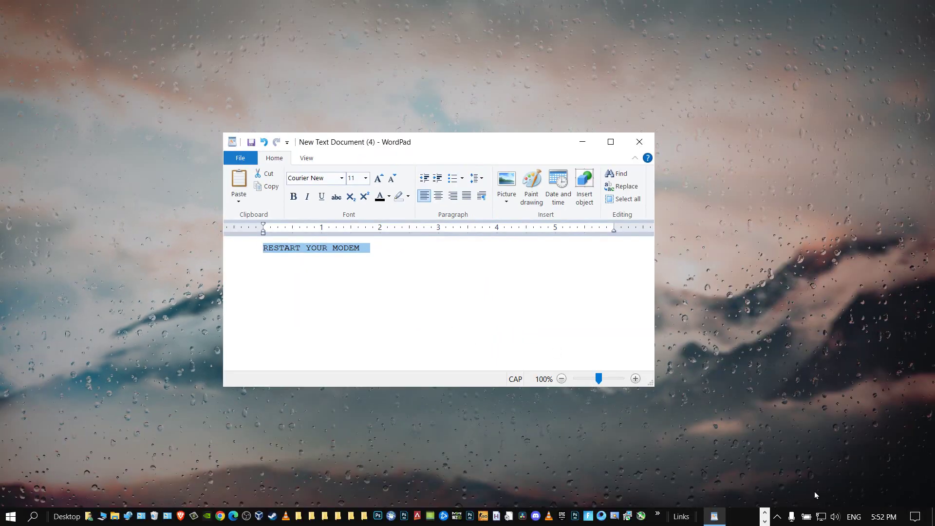
# - Check the current network connection and the available networks in the Windows network list
pyautogui.click(820, 516)
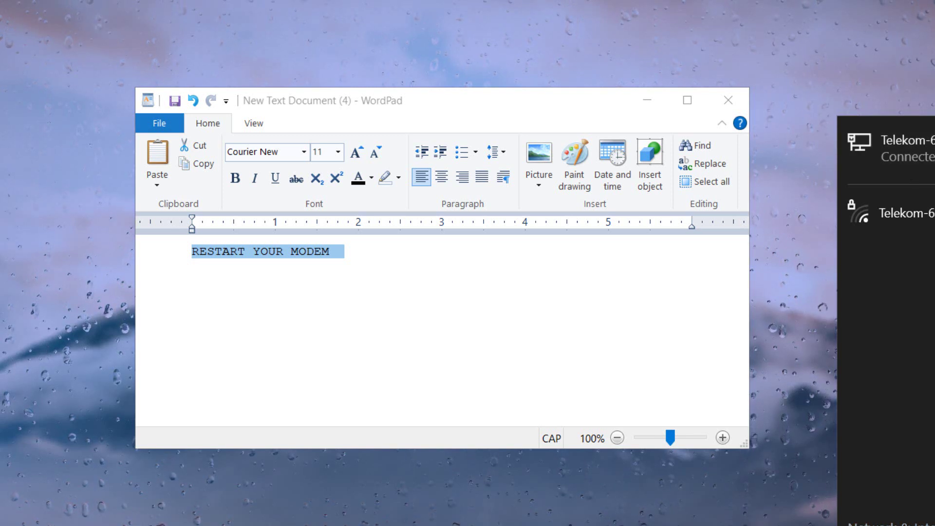
pyautogui.click(463, 524)
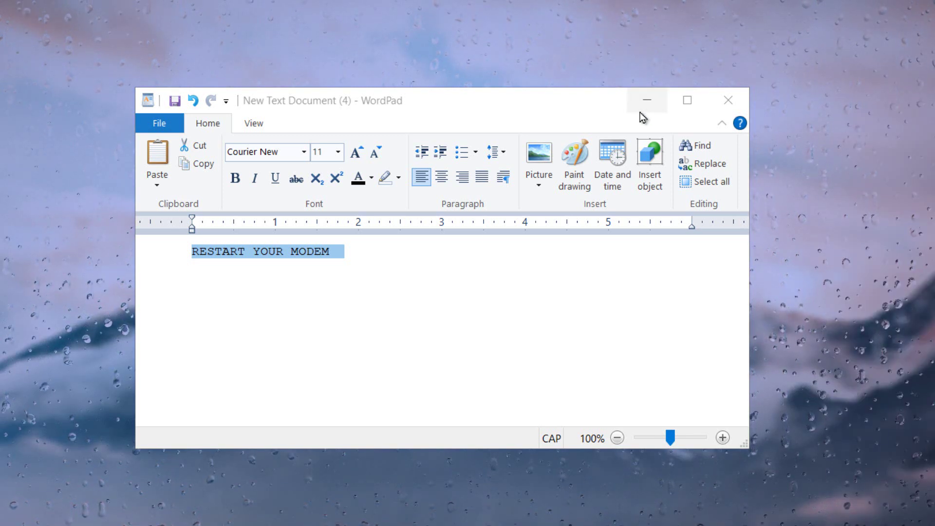
# - Minimize the WordPad document and open Task Manager
pyautogui.click(646, 101)
pyautogui.press('super+x')
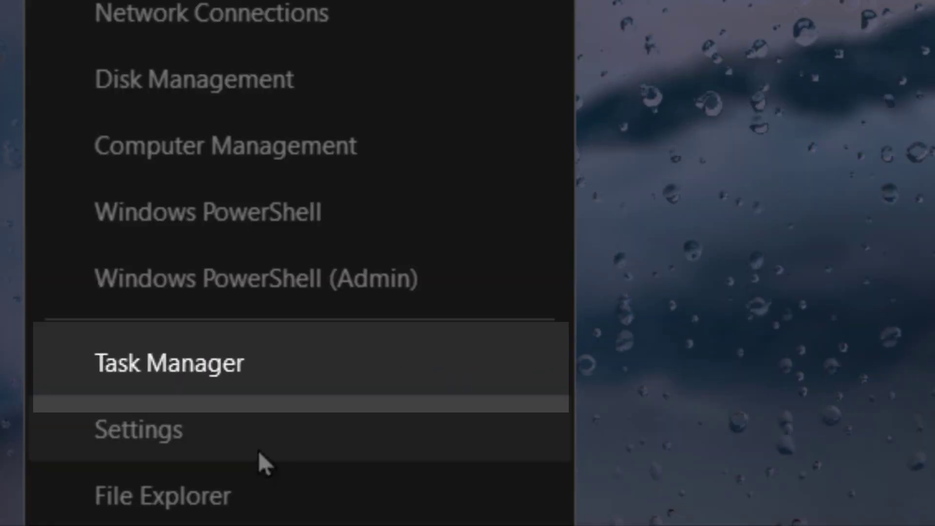
pyautogui.click(61, 397)
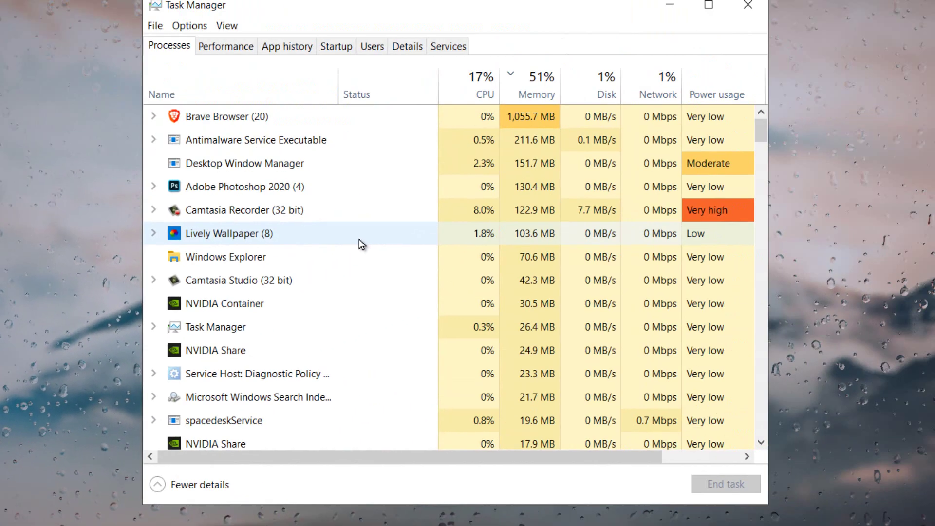
# - Examine the running processes and the actions offered for NVIDIA Container and Lively Wallpaper, and close Task Manager
pyautogui.scroll(-1, 358, 239)
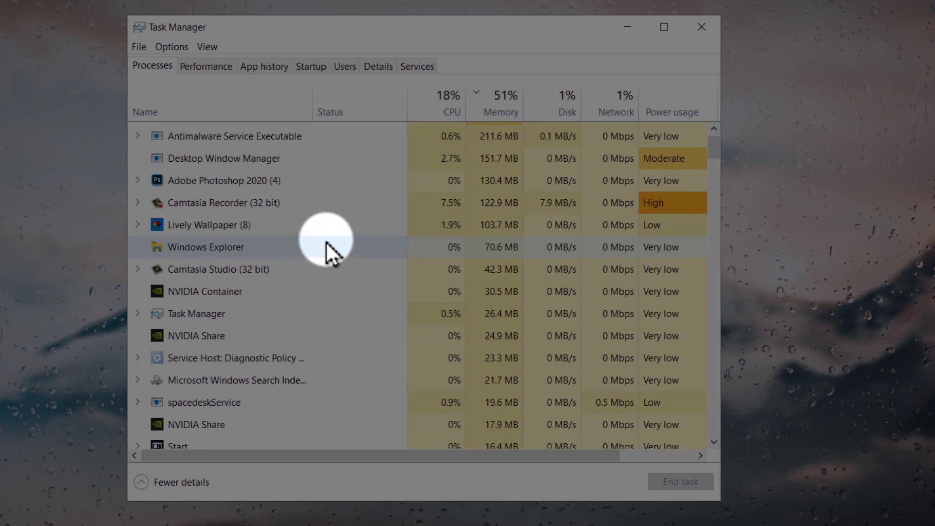
pyautogui.scroll(-1, 357, 243)
pyautogui.scroll(-1, 326, 242)
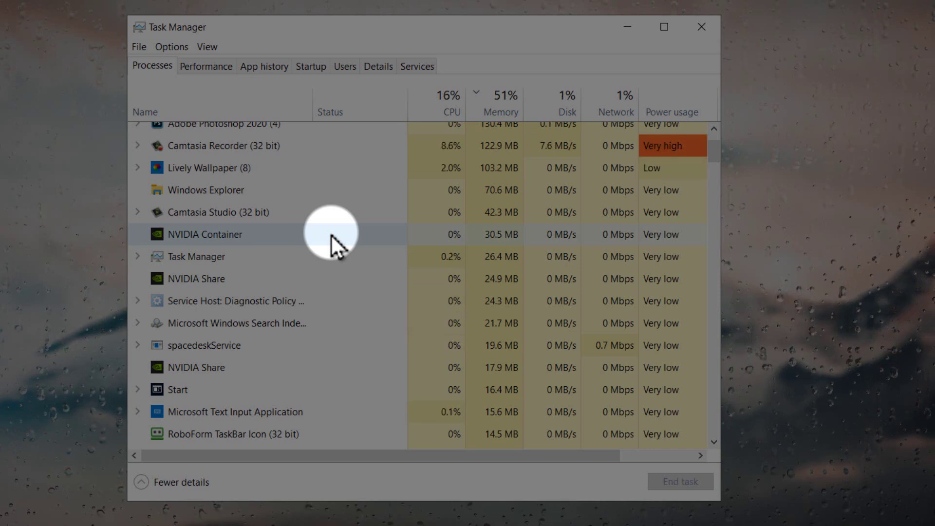
pyautogui.rightClick(341, 237)
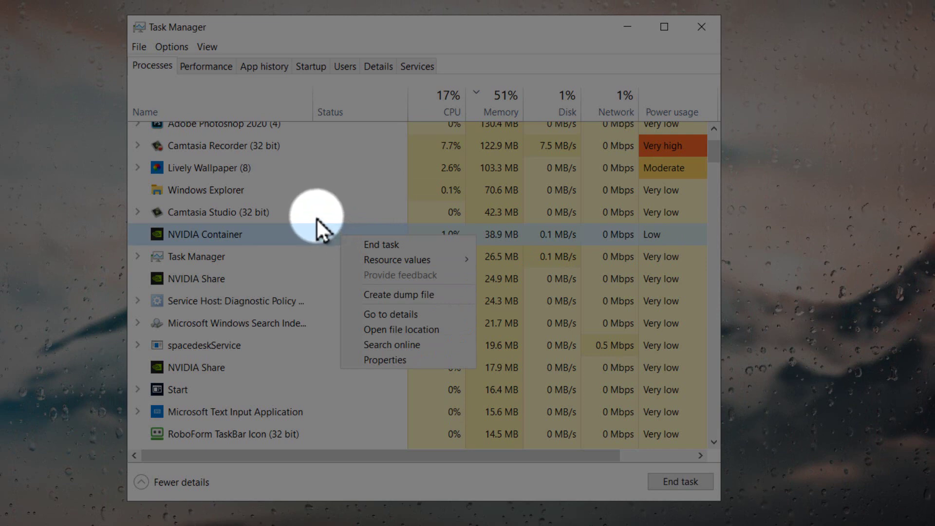
pyautogui.click(308, 204)
pyautogui.rightClick(301, 194)
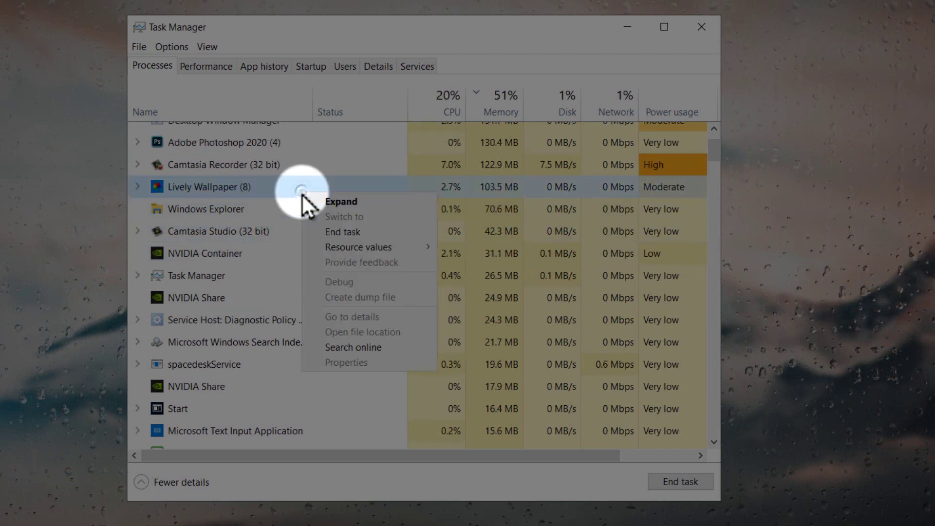
pyautogui.rightClick(253, 180)
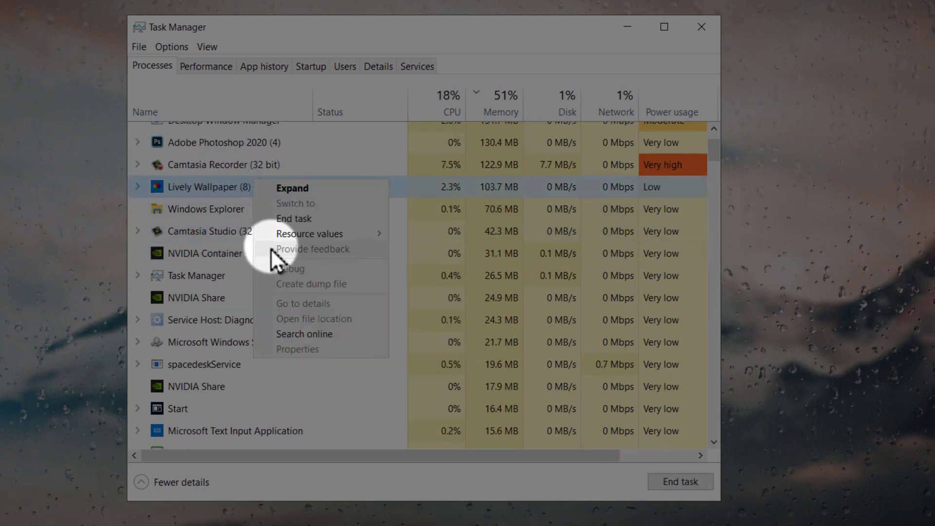
pyautogui.click(213, 189)
pyautogui.click(210, 210)
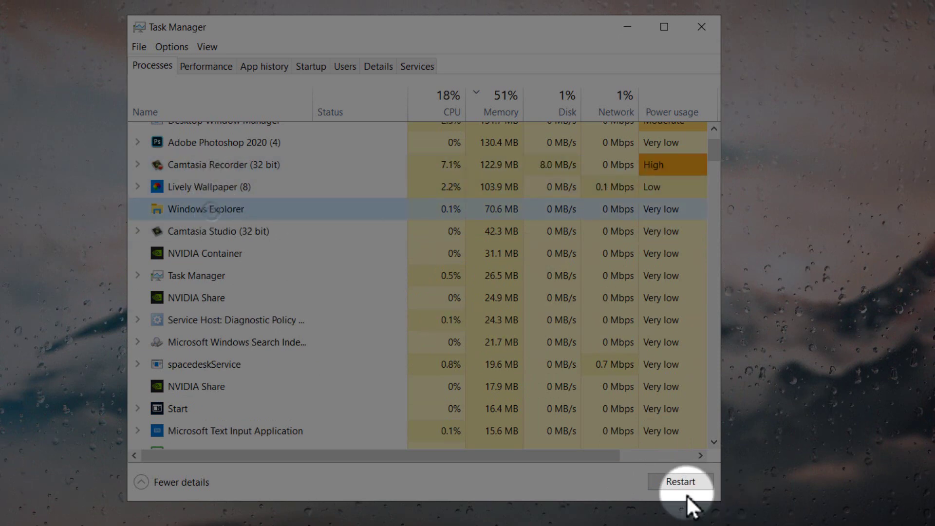
pyautogui.click(315, 236)
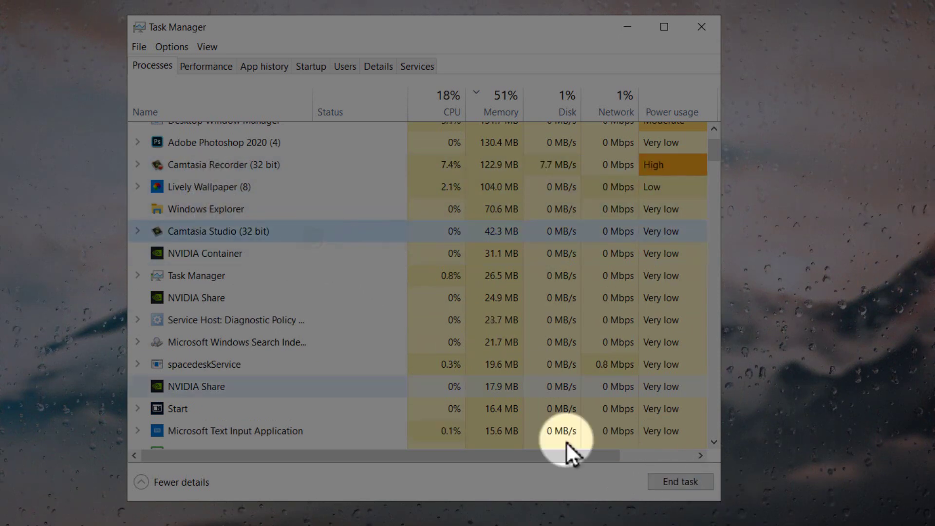
pyautogui.click(282, 277)
pyautogui.scroll(-2, 297, 301)
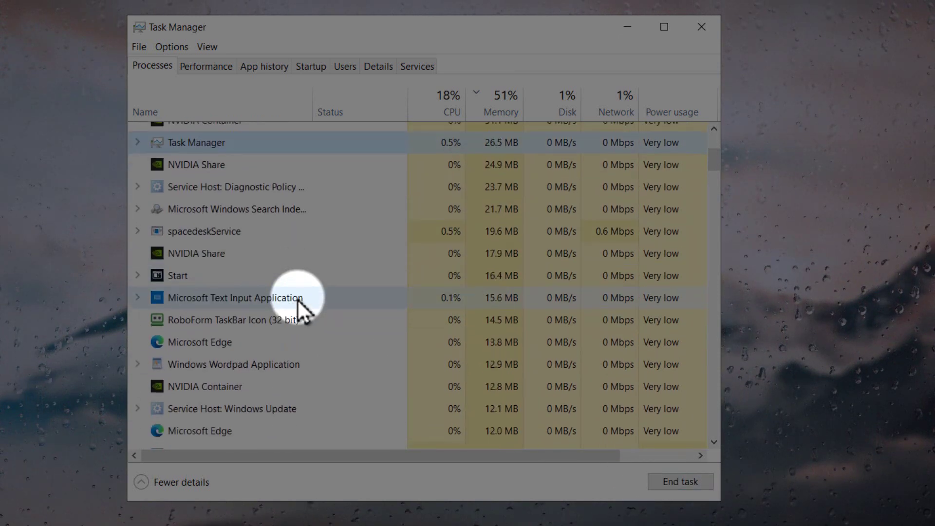
pyautogui.scroll(-1, 297, 301)
pyautogui.scroll(4, 297, 305)
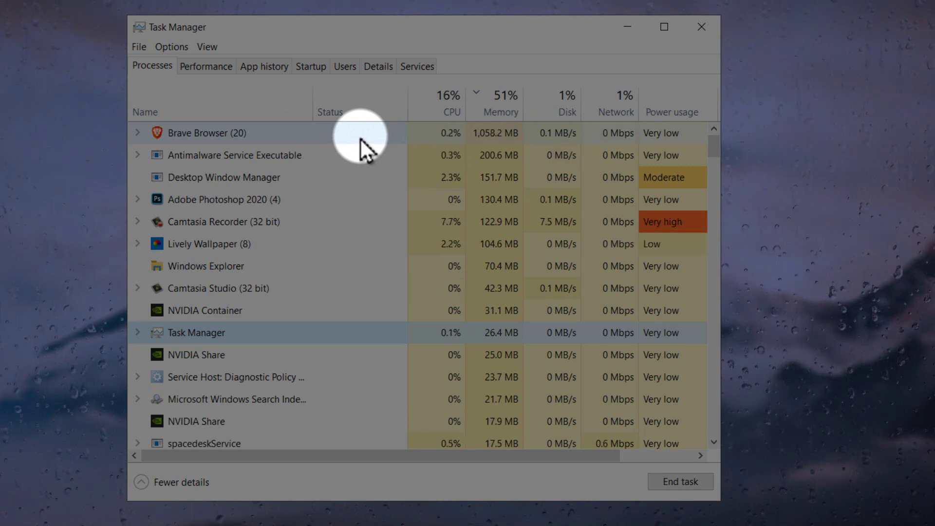
pyautogui.click(689, 32)
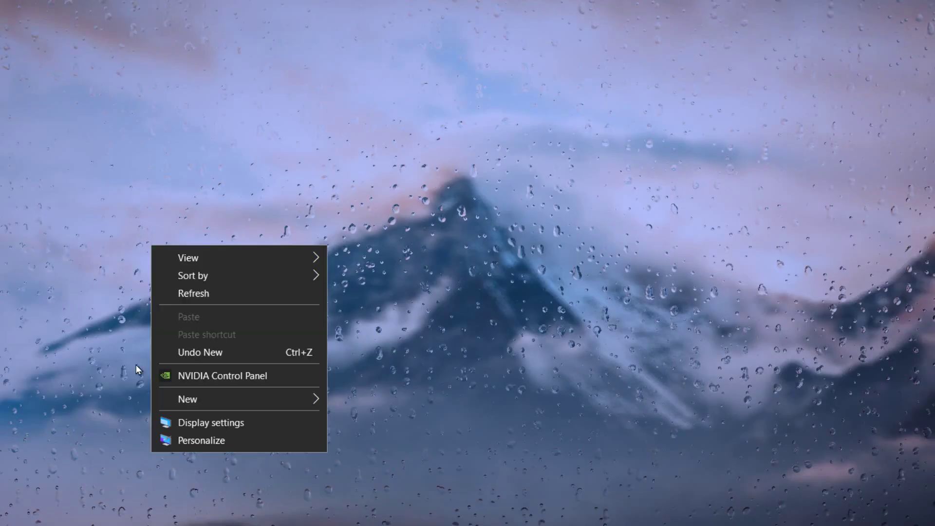
# - Search Windows for "allo" and open the Allow an app through Windows Firewall settings
pyautogui.press('super+s')
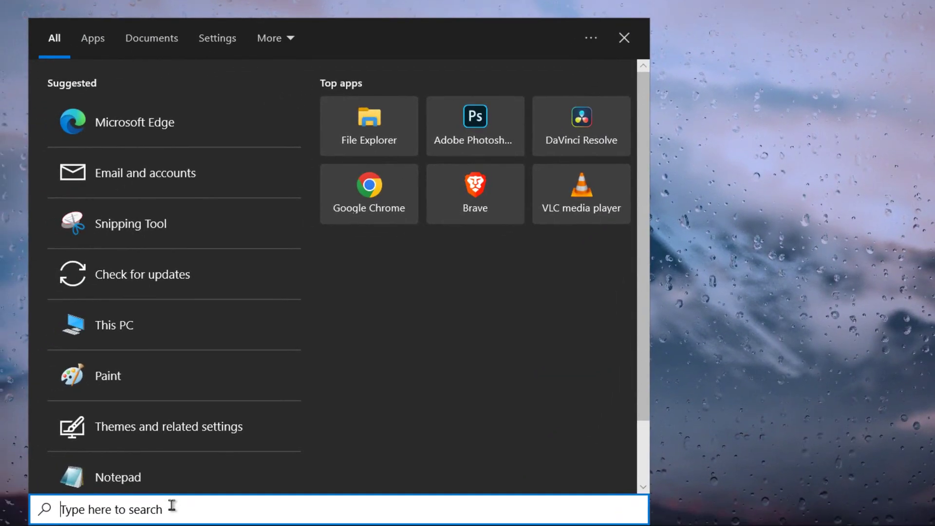
pyautogui.write('EW')
pyautogui.press('BackSpace')
pyautogui.press('BackSpace')
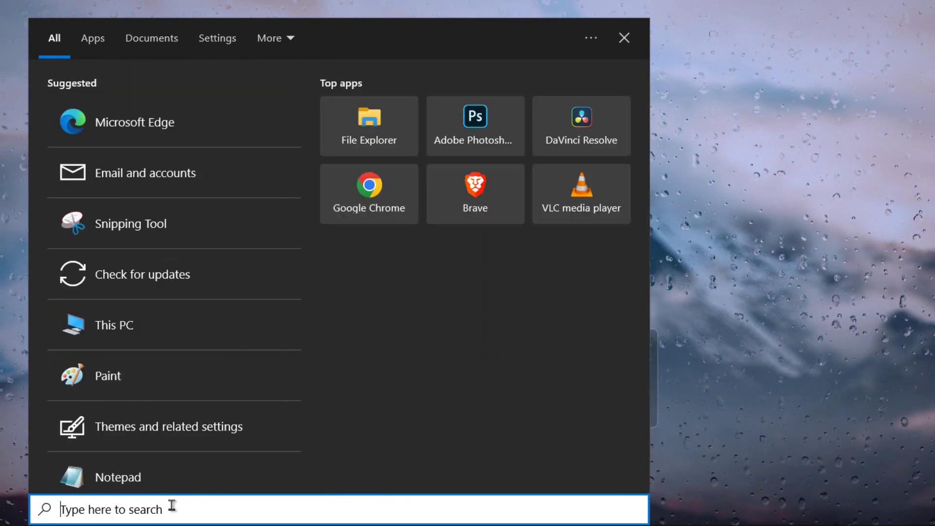
pyautogui.write('sllow')
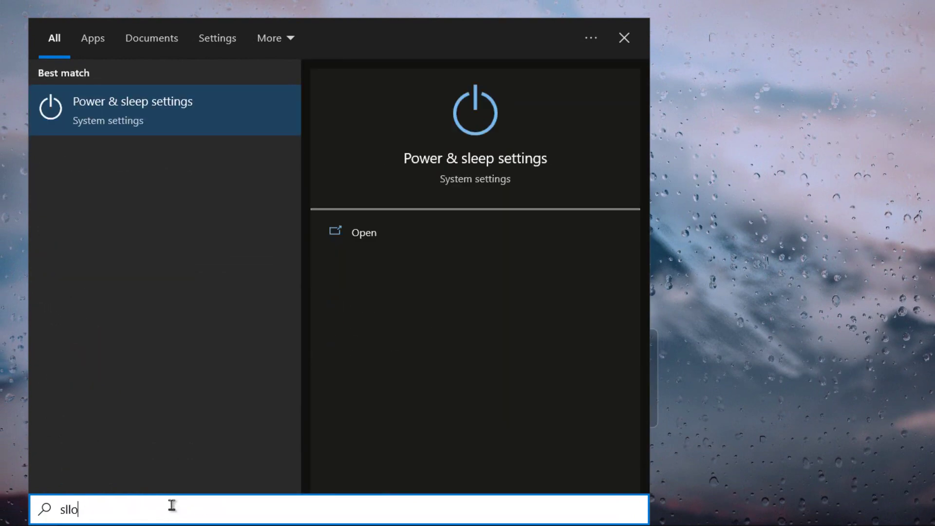
pyautogui.press('BackSpace')
pyautogui.press('BackSpace')
pyautogui.press('BackSpace')
pyautogui.press('BackSpace')
pyautogui.press('BackSpace')
pyautogui.write('allo')
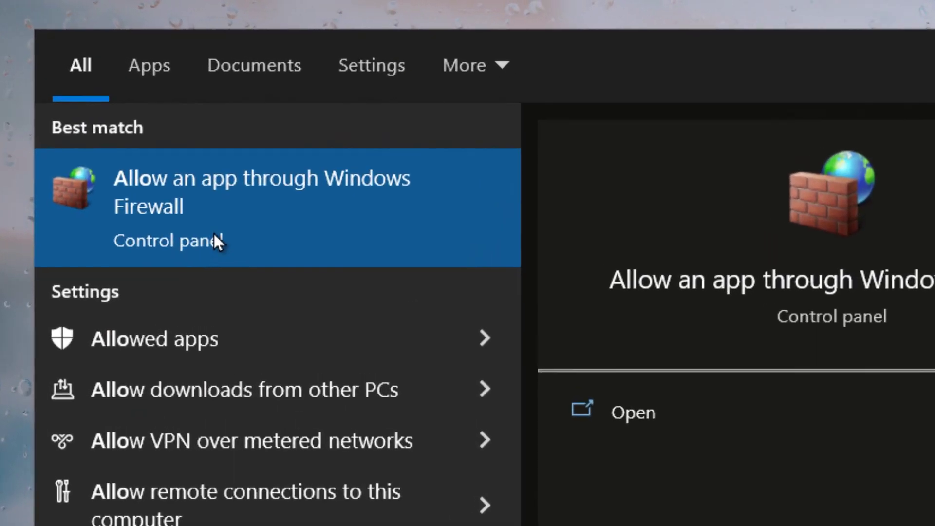
pyautogui.click(236, 246)
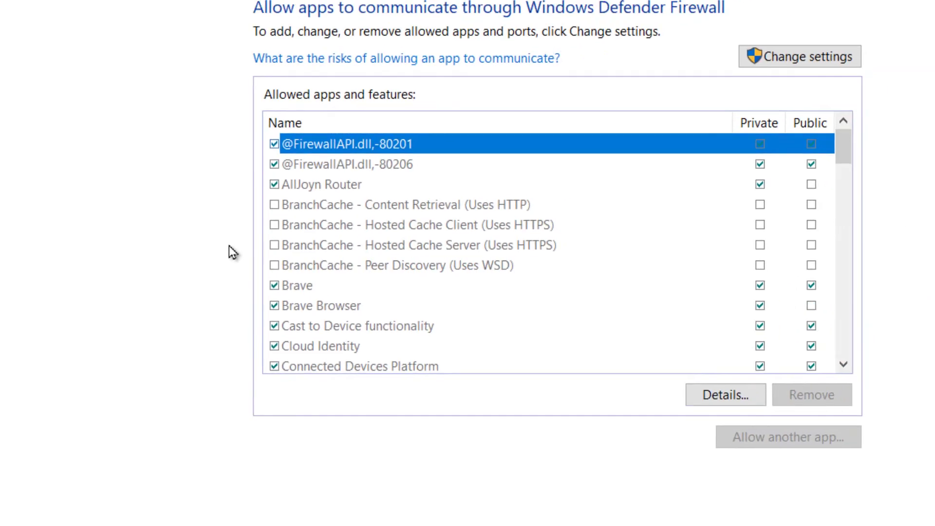
# - Unlock the Windows Defender Firewall list of allowed apps and features for changes
pyautogui.scroll(-3, 396, 222)
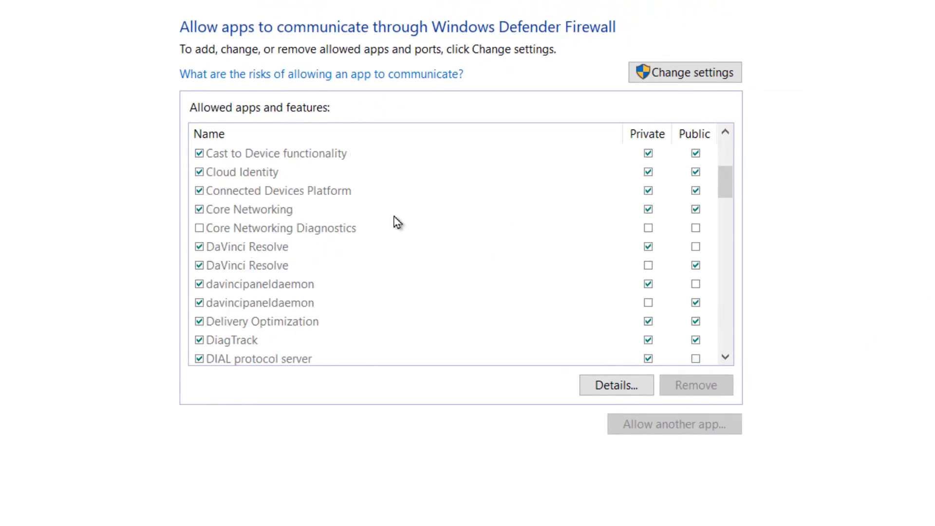
pyautogui.scroll(-1, 420, 216)
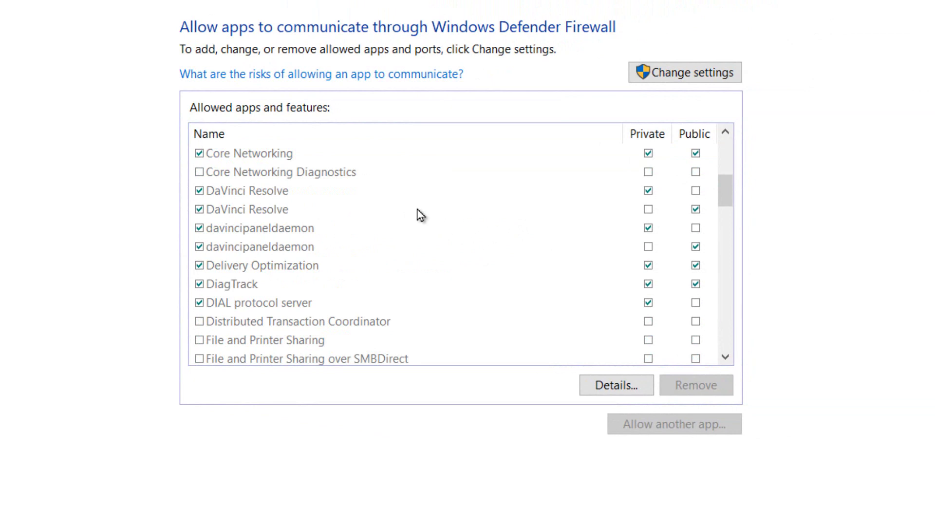
pyautogui.scroll(-10, 420, 215)
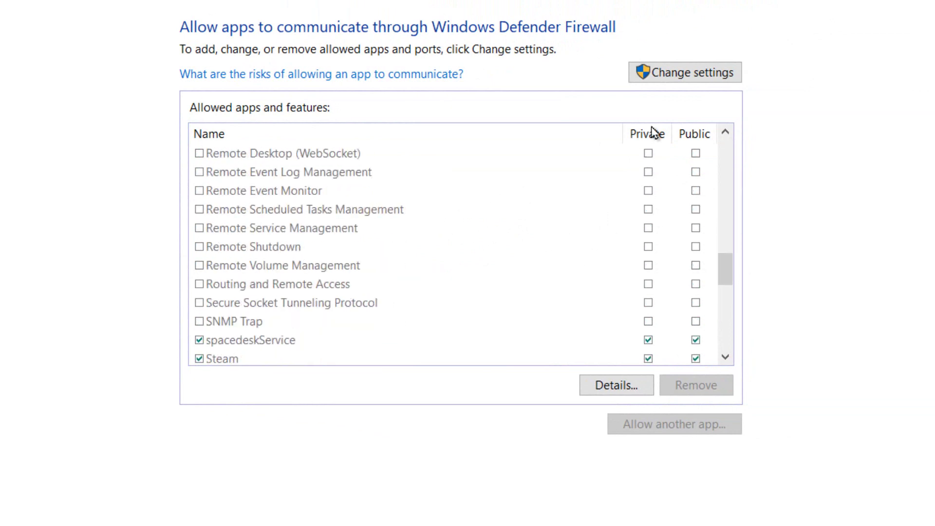
pyautogui.click(671, 82)
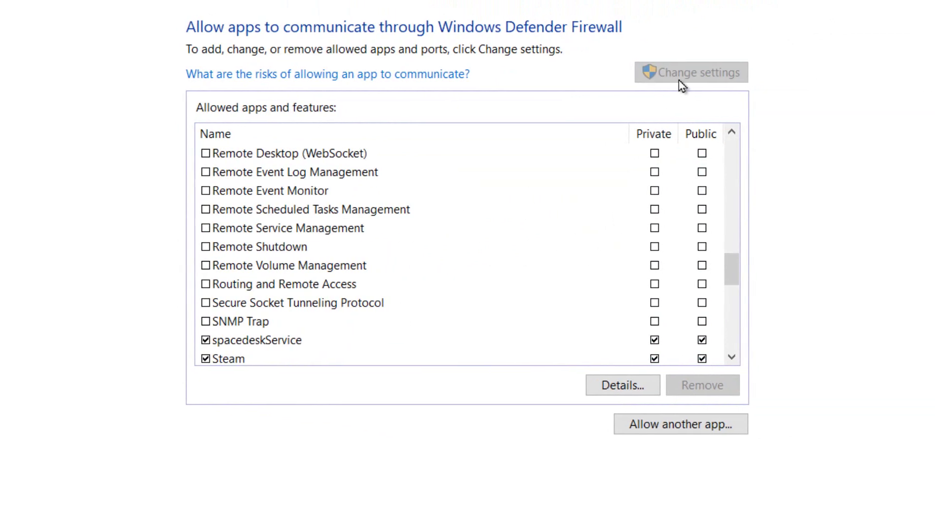
# - Look through the allowed apps and features and their private and public network permissions
pyautogui.scroll(-3, 492, 244)
pyautogui.scroll(4, 492, 241)
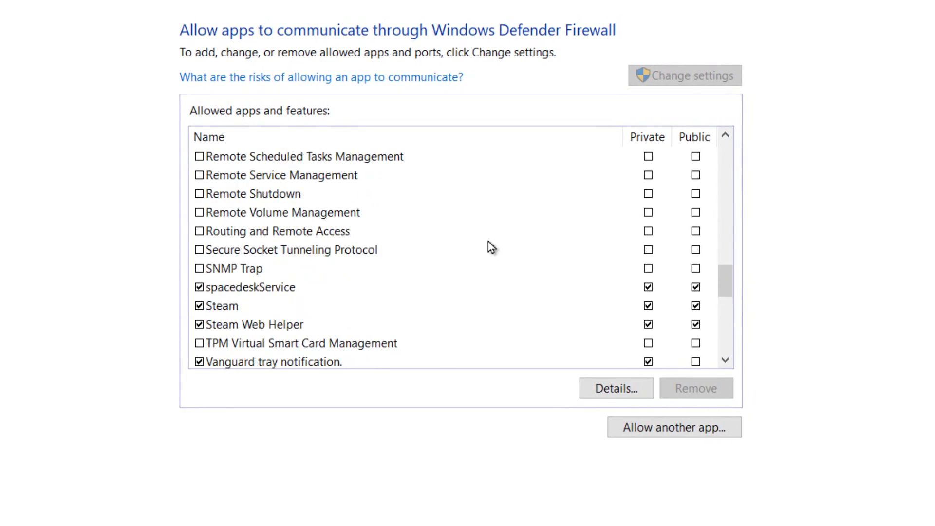
pyautogui.scroll(2, 491, 246)
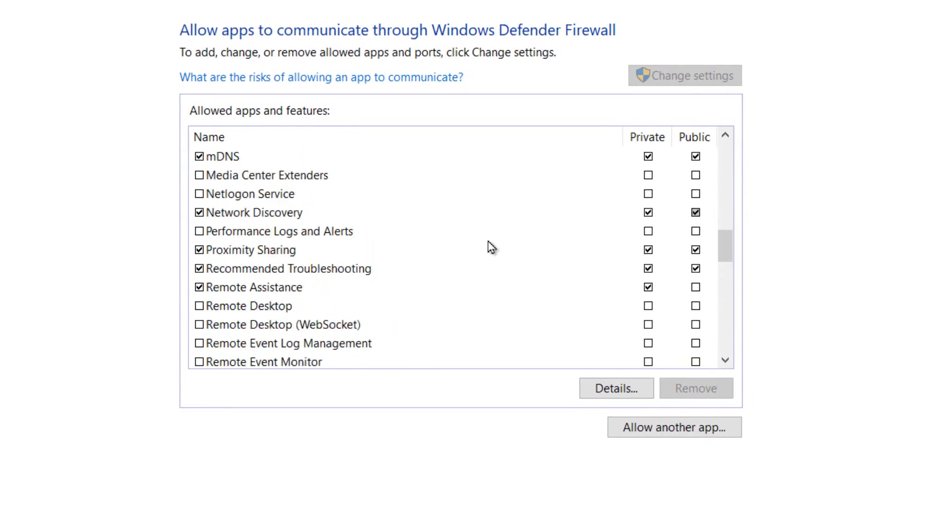
pyautogui.scroll(2, 488, 243)
pyautogui.scroll(-1, 488, 243)
pyautogui.scroll(-8, 254, 250)
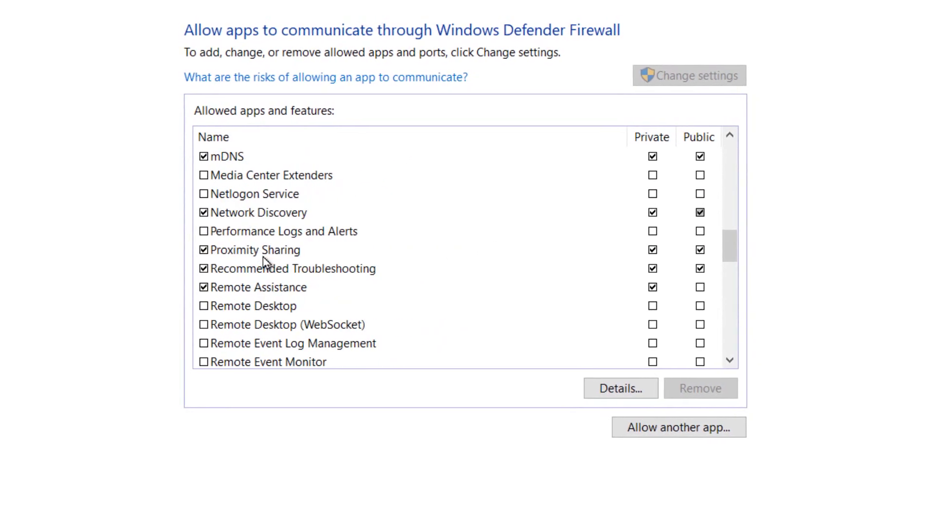
pyautogui.scroll(-4, 267, 258)
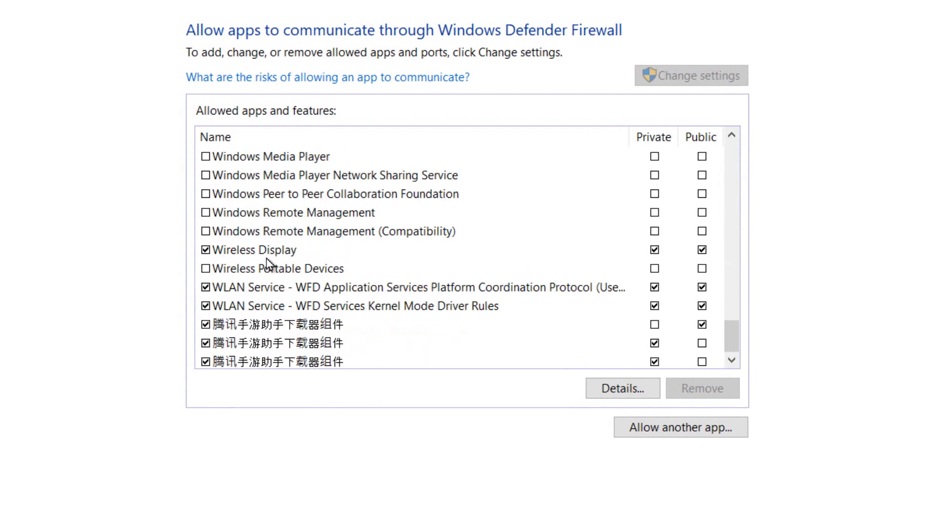
pyautogui.scroll(9, 270, 255)
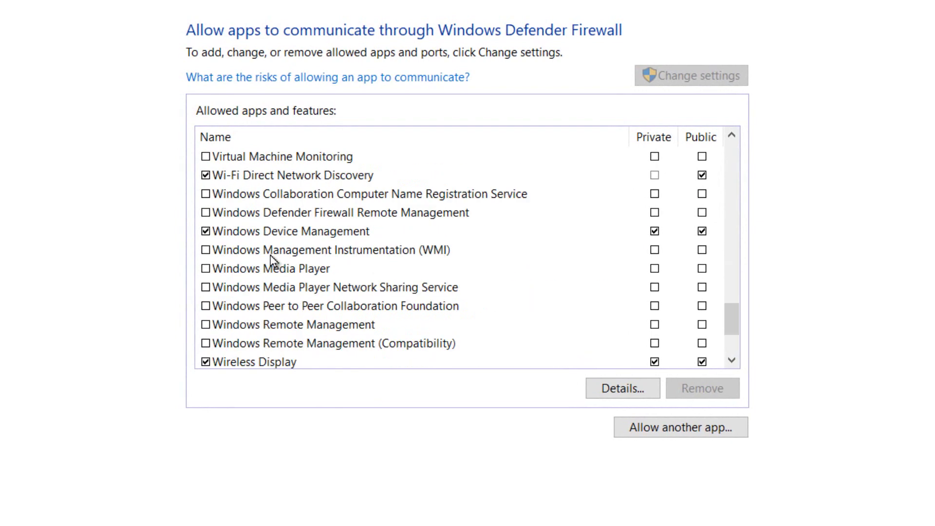
pyautogui.scroll(3, 270, 255)
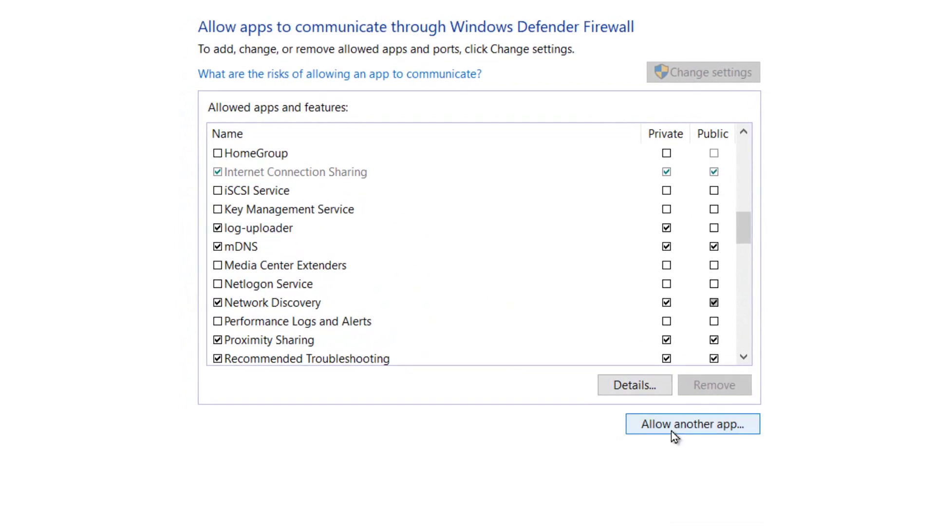
# - Start adding another allowed app and browse the Program Files folder for its executable
pyautogui.click(672, 435)
pyautogui.click(606, 346)
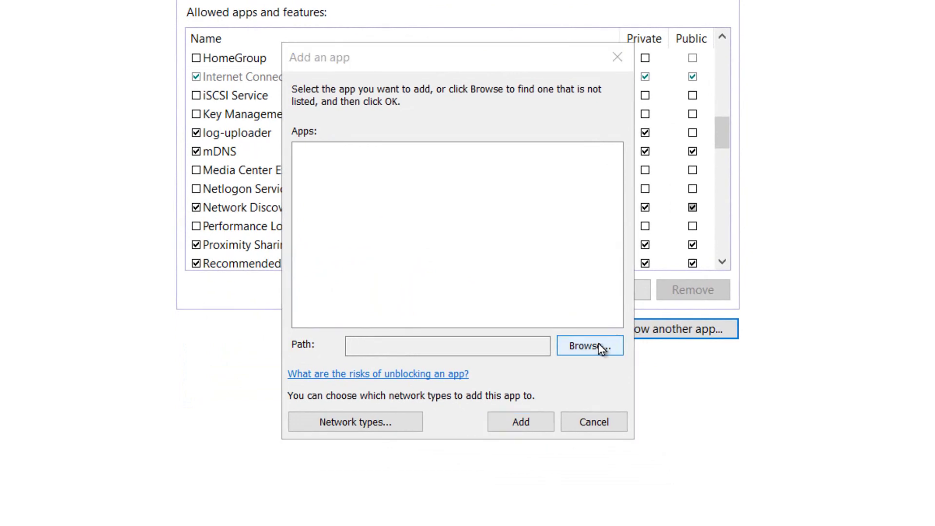
pyautogui.click(496, 120)
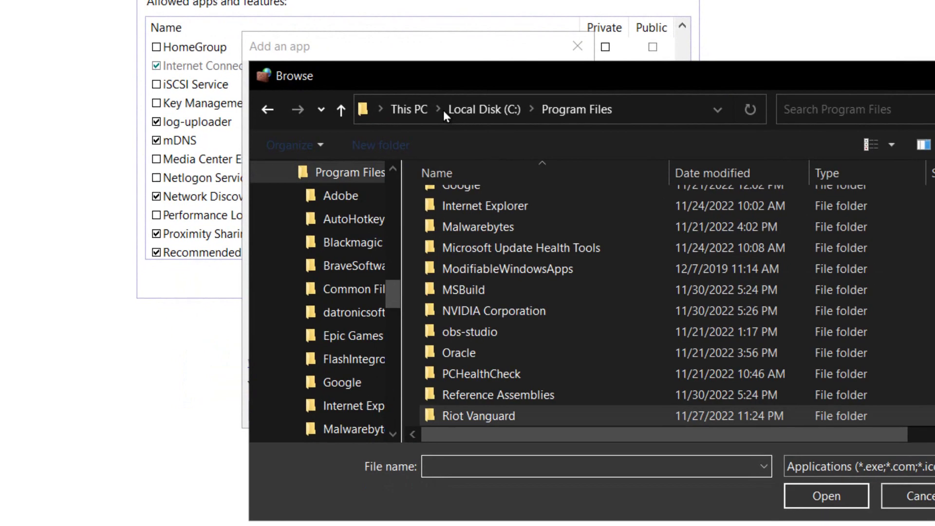
pyautogui.scroll(-5, 443, 197)
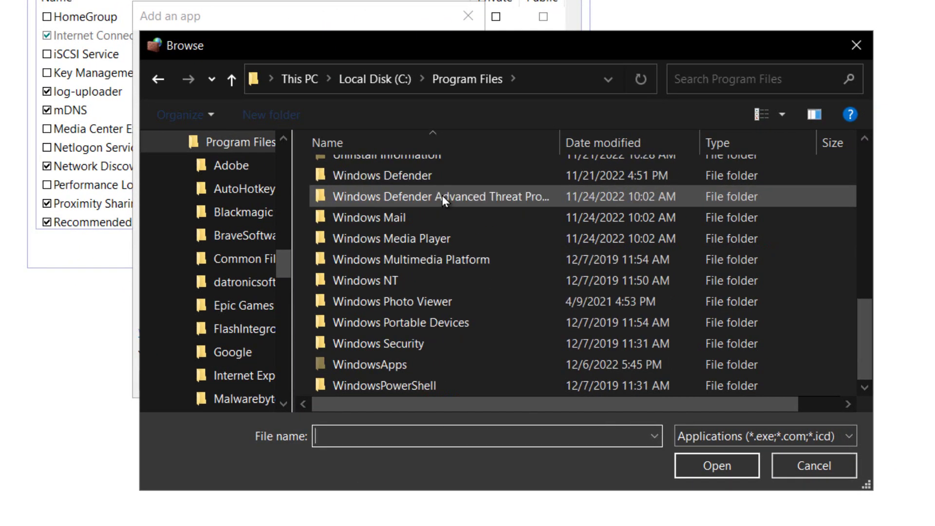
pyautogui.scroll(5, 442, 194)
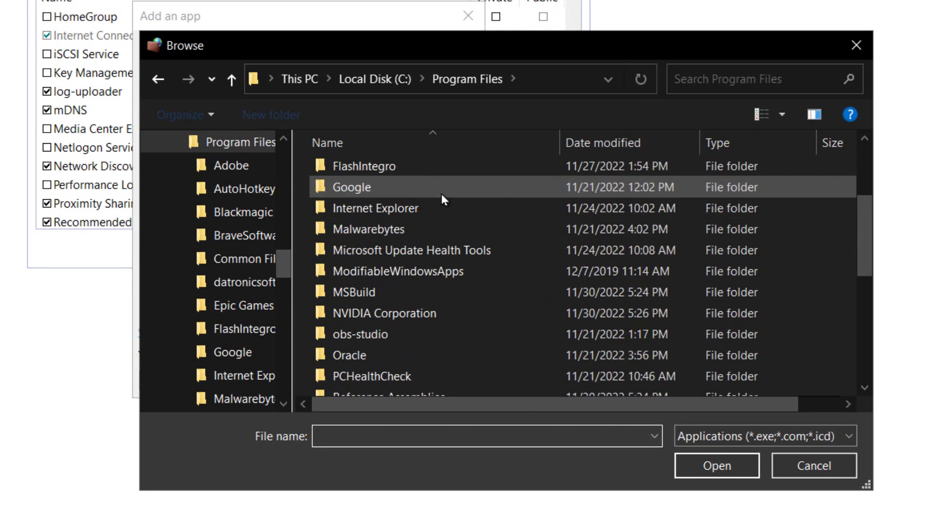
# - Go to Program Files (x86) on Local Disk (C:) and look through its folders for the app
pyautogui.click(367, 80)
pyautogui.doubleClick(404, 318)
pyautogui.scroll(-6, 402, 261)
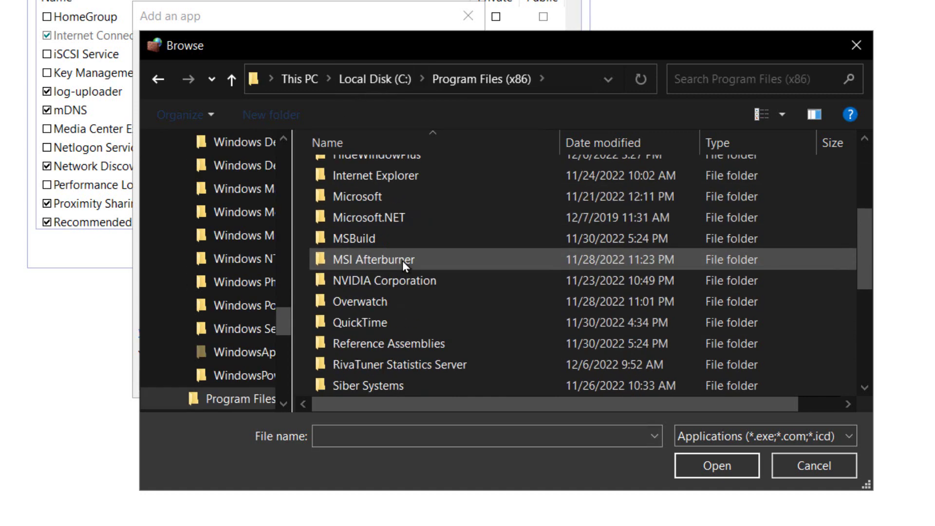
pyautogui.scroll(-1, 402, 258)
pyautogui.scroll(2, 412, 236)
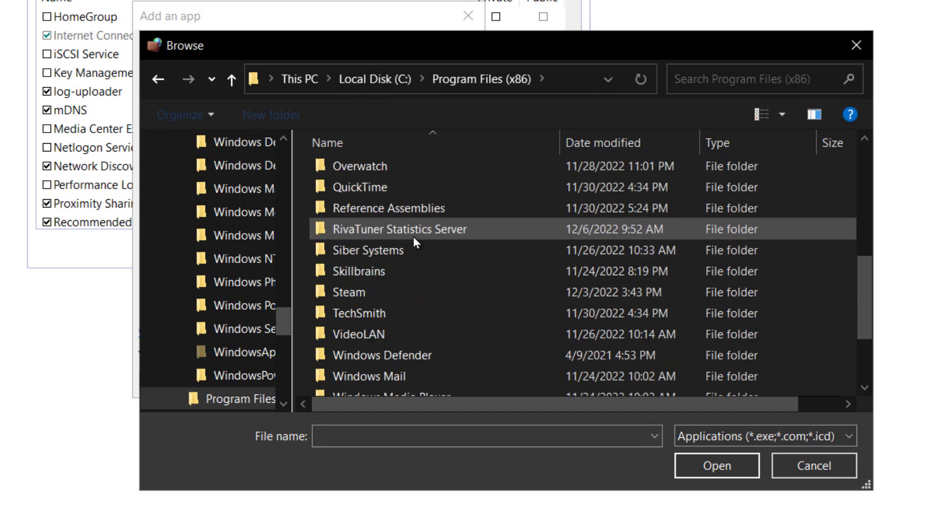
pyautogui.scroll(1, 413, 236)
pyautogui.scroll(4, 414, 239)
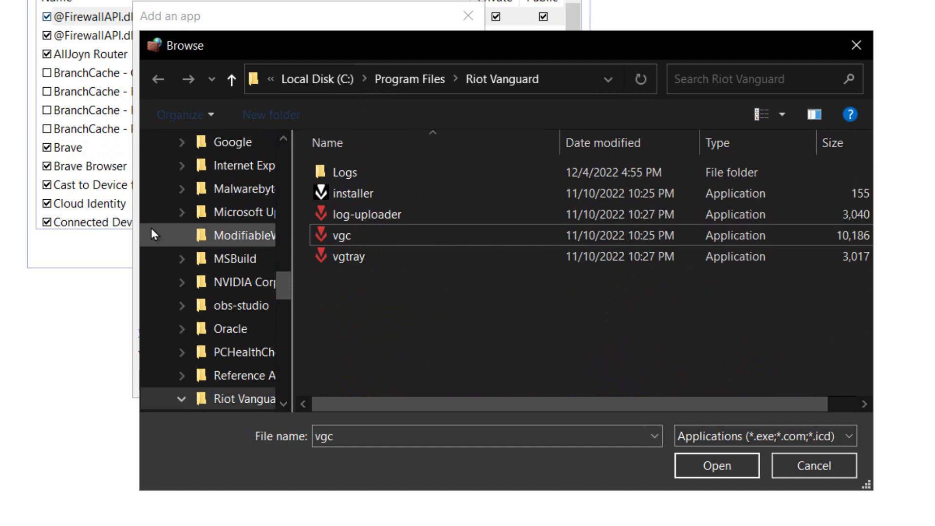
# - Search Windows for "rob" and open the file location of Roblox Player
pyautogui.press('super')
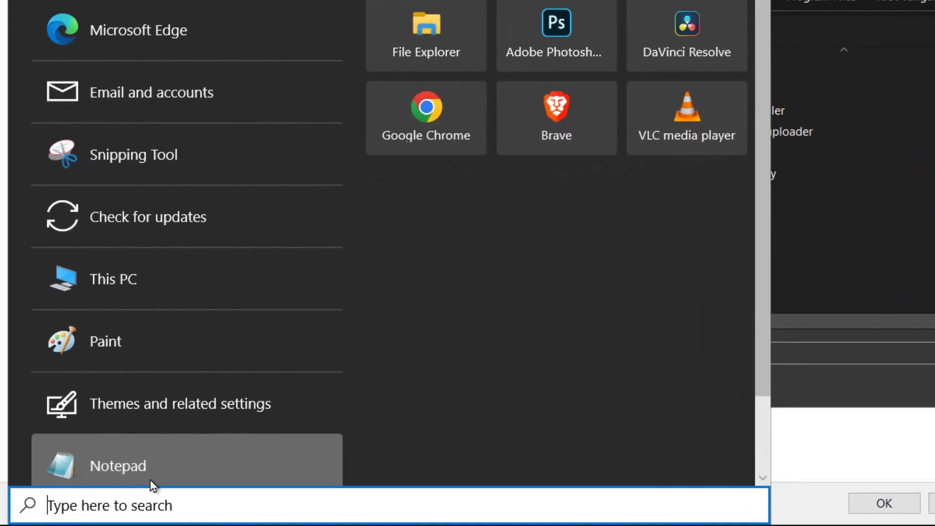
pyautogui.write('rob')
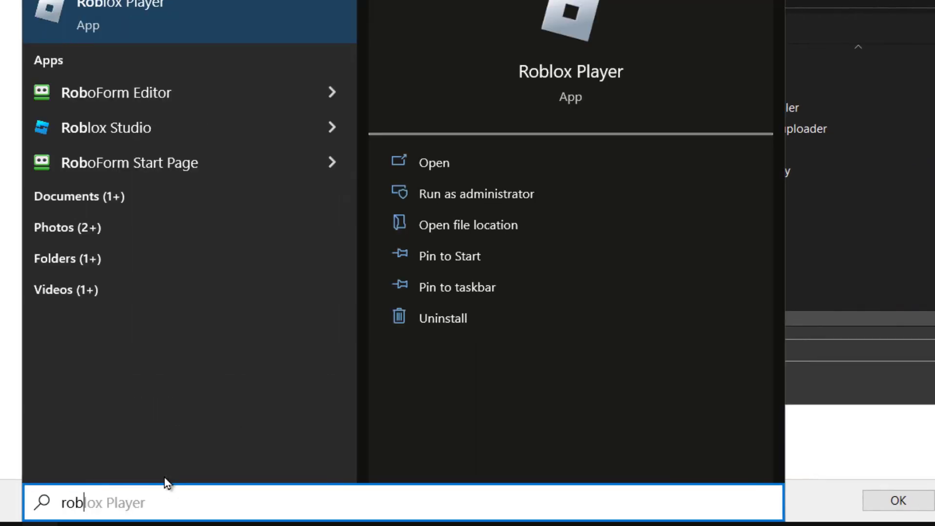
pyautogui.click(154, 24)
pyautogui.rightClick(153, 20)
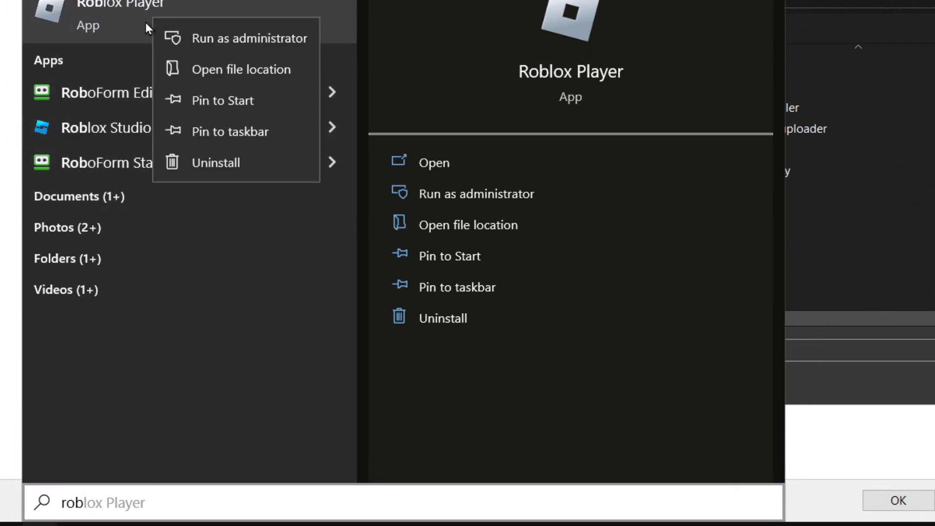
pyautogui.click(215, 71)
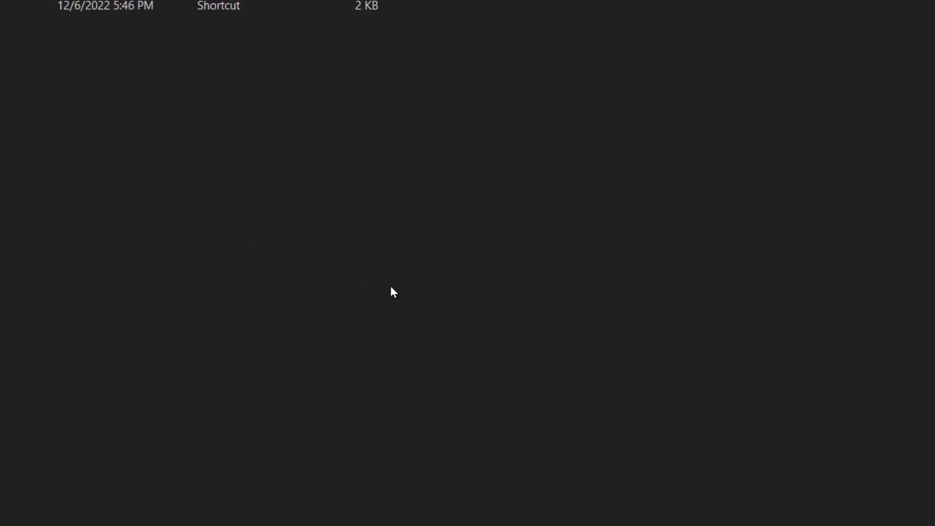
pyautogui.click(858, 7)
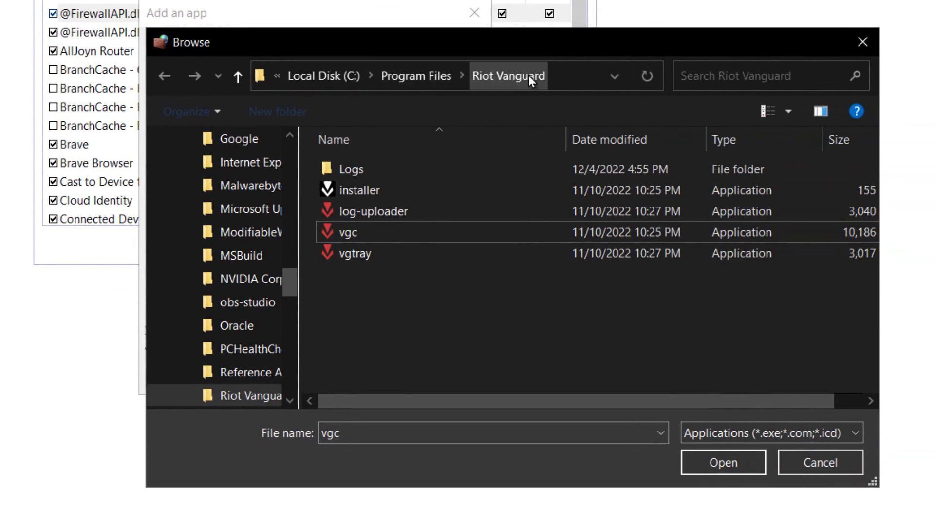
# - Paste the path of the Roblox version-ef16b6487a274455 folder into the Browse dialog and go to that folder
pyautogui.click(552, 74)
pyautogui.rightClick(498, 76)
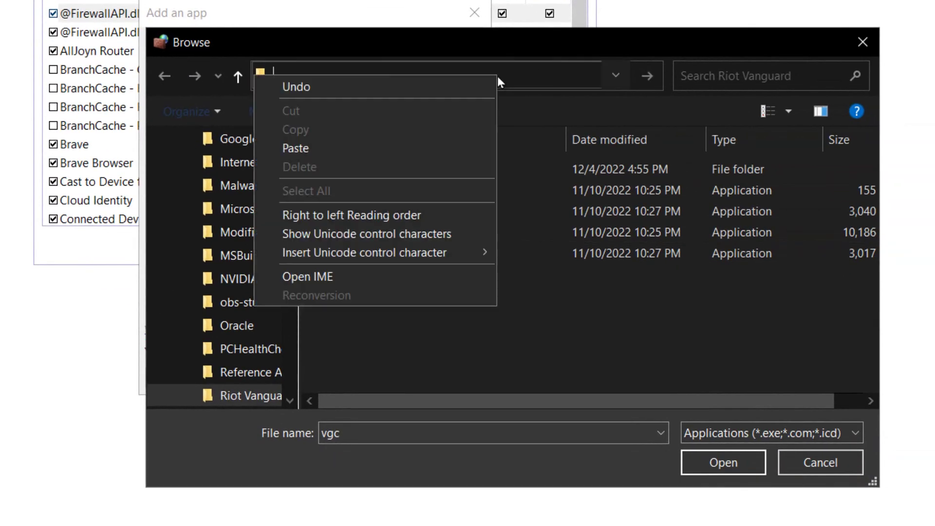
pyautogui.click(378, 151)
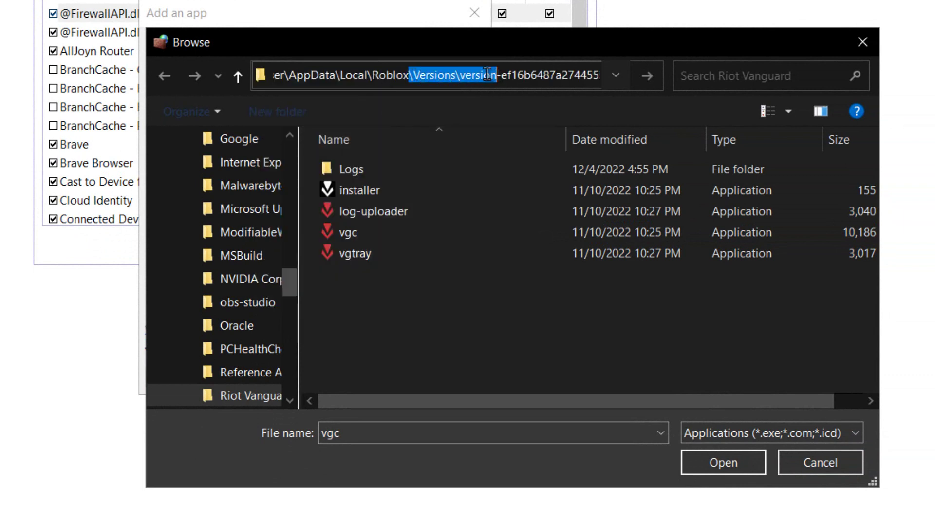
pyautogui.click(431, 74)
pyautogui.hotkey('ctrl', 'a')
pyautogui.press('Return')
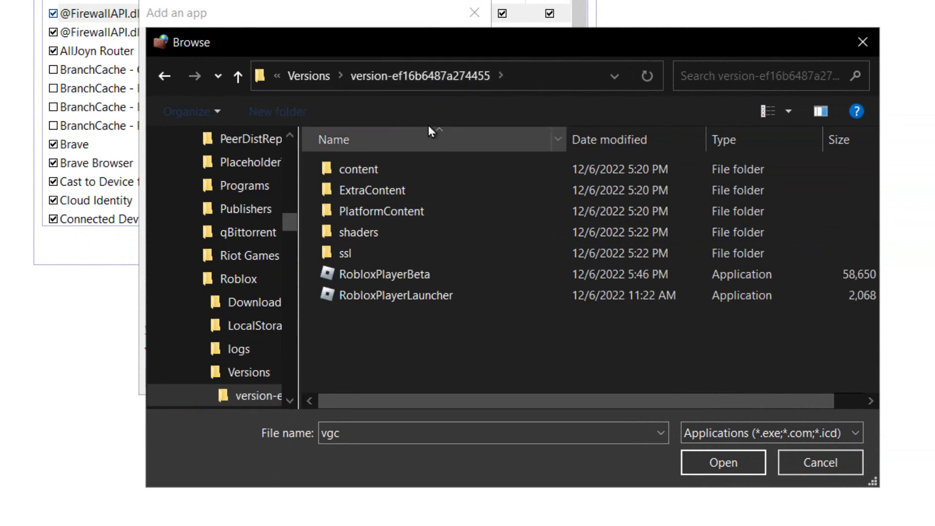
# - Add RobloxPlayerLauncher to the allowed apps and allow Roblox on public networks as well
pyautogui.click(535, 76)
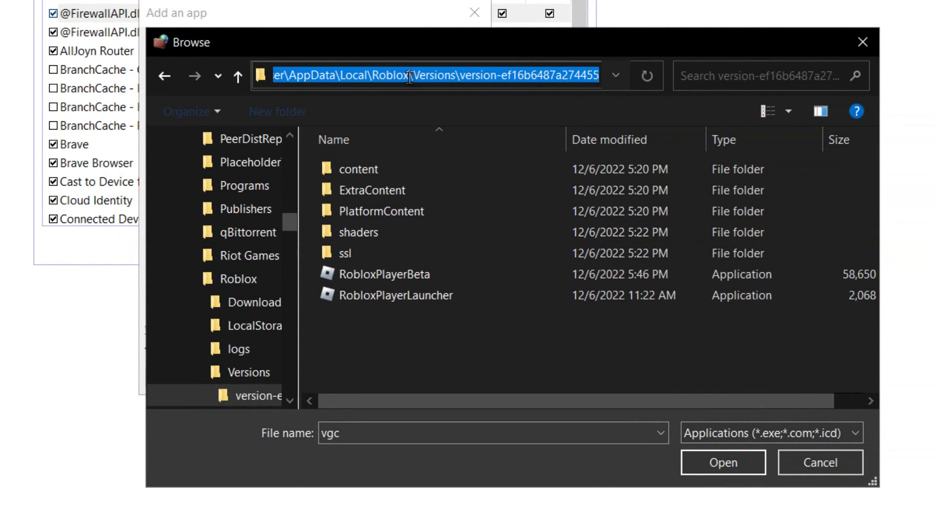
pyautogui.moveTo(382, 77)
pyautogui.mouseDown()
pyautogui.moveTo(295, 78)
pyautogui.moveTo(385, 85)
pyautogui.mouseUp()
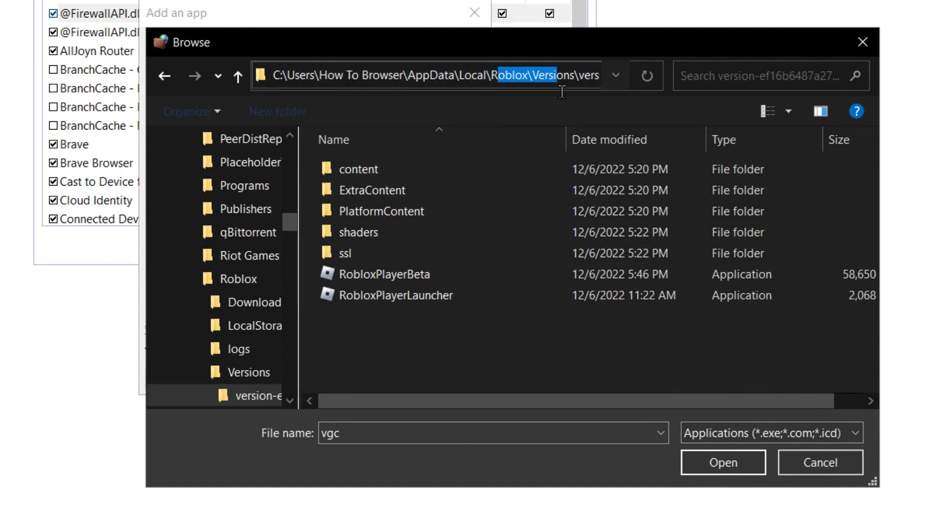
pyautogui.click(453, 296)
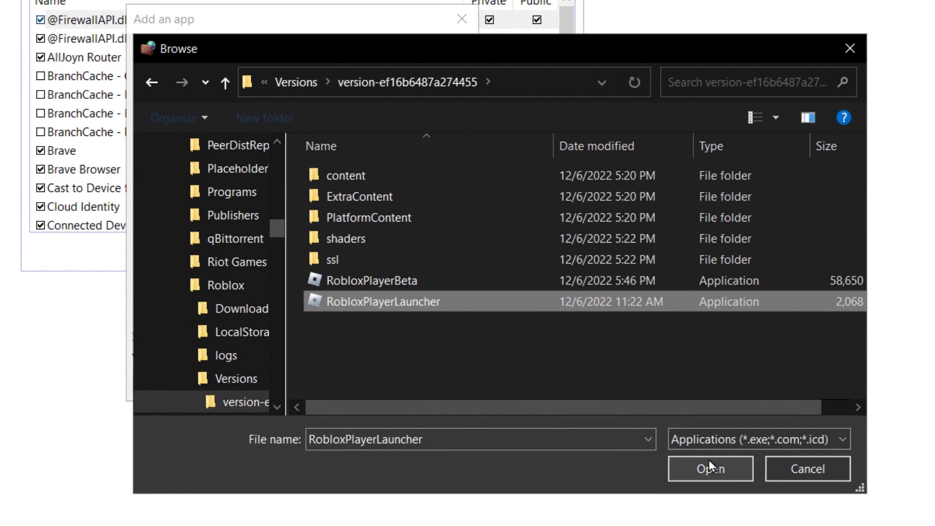
pyautogui.click(715, 462)
pyautogui.click(365, 384)
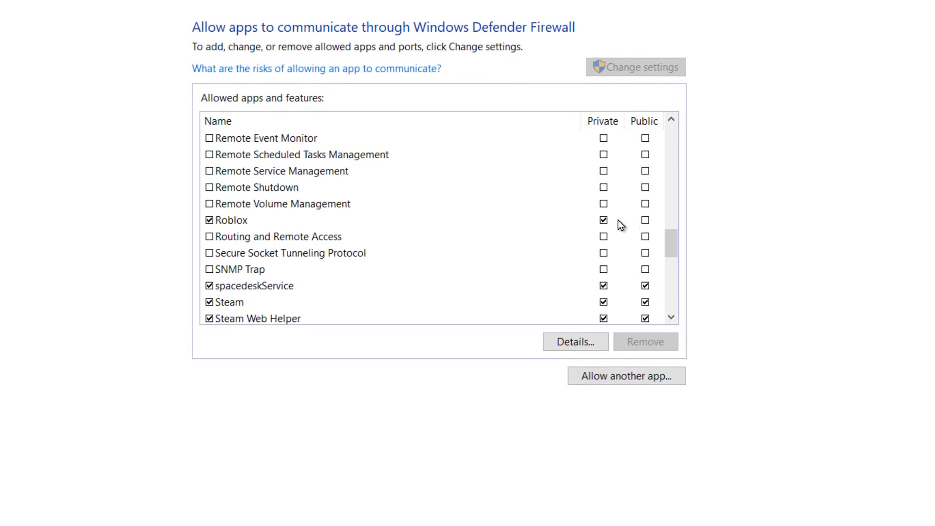
pyautogui.click(646, 214)
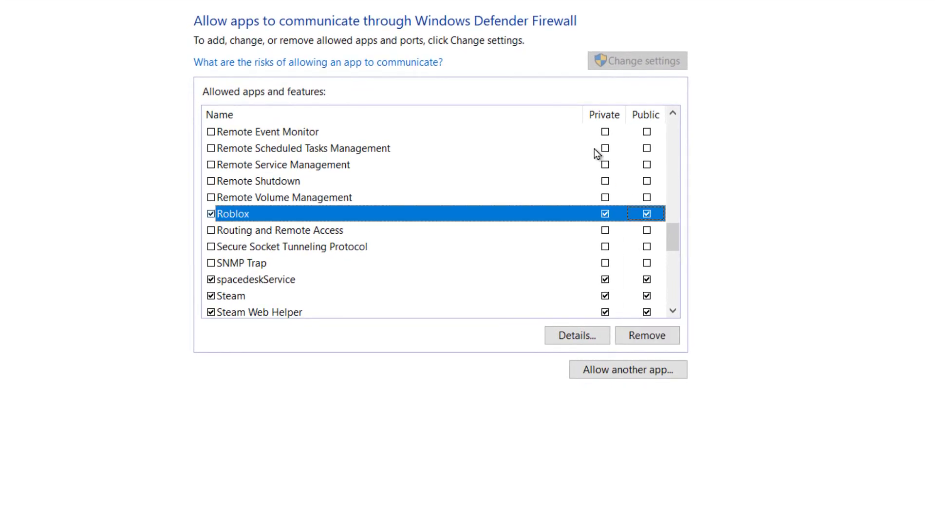
# - Reopen the Add an app dialog and choose RobloxPlayerLauncher from the Roblox version folder again
pyautogui.click(621, 366)
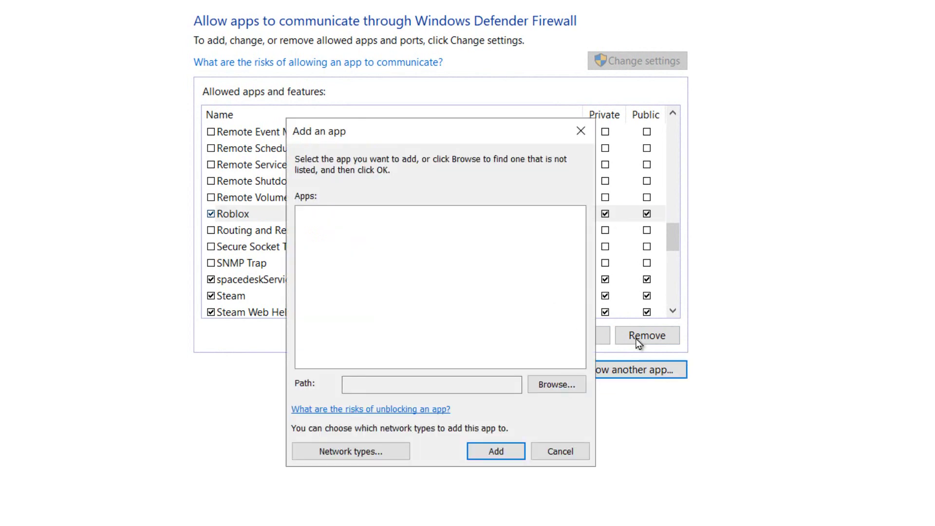
pyautogui.click(580, 131)
pyautogui.click(617, 369)
pyautogui.click(546, 387)
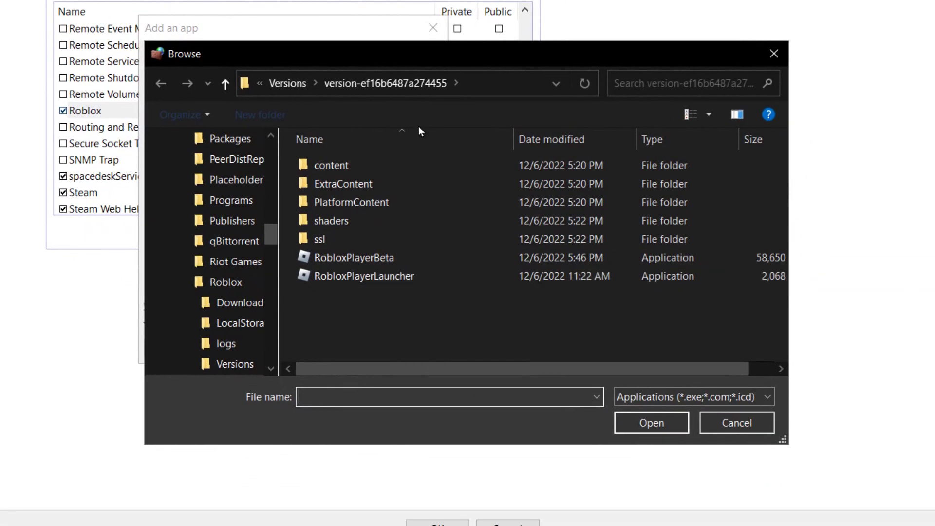
pyautogui.click(467, 82)
pyautogui.click(398, 83)
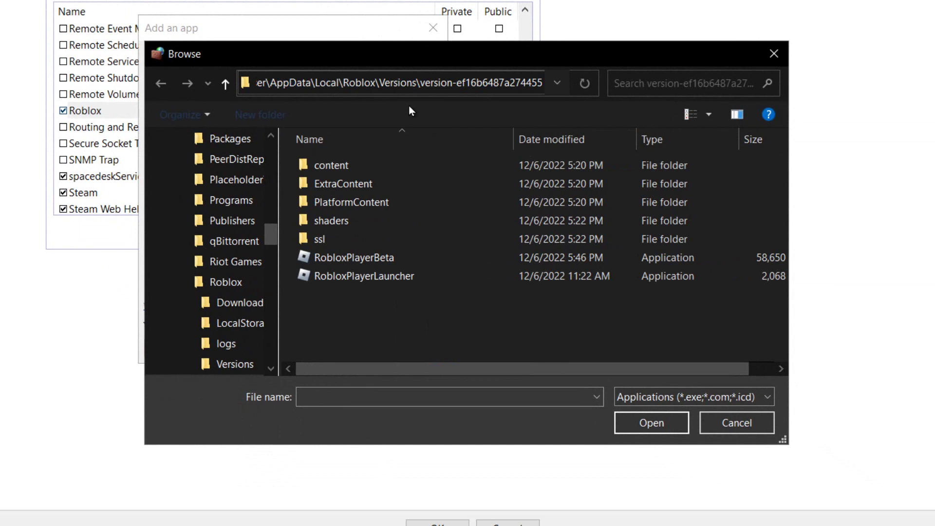
pyautogui.doubleClick(422, 276)
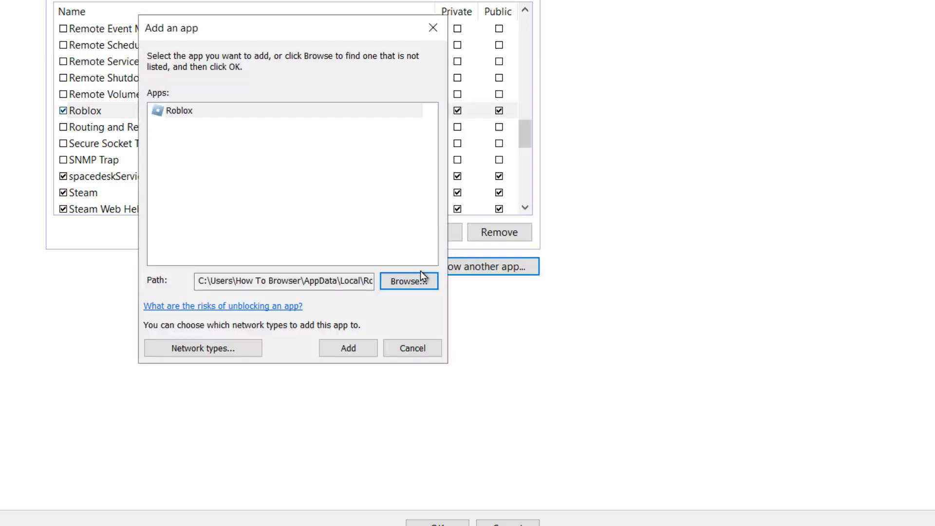
# - Try to add Roblox to the firewall's allowed apps again, dismiss the message and close the Add an app dialog
pyautogui.click(358, 347)
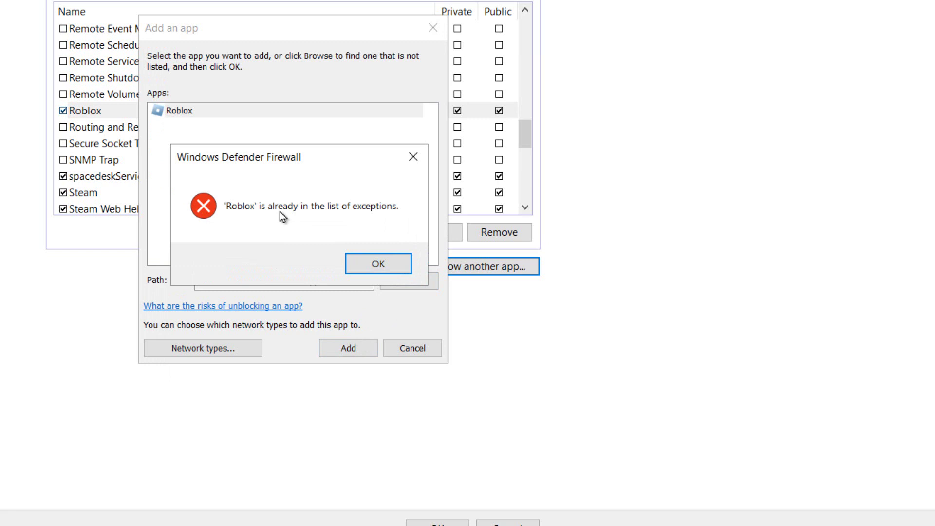
pyautogui.click(365, 271)
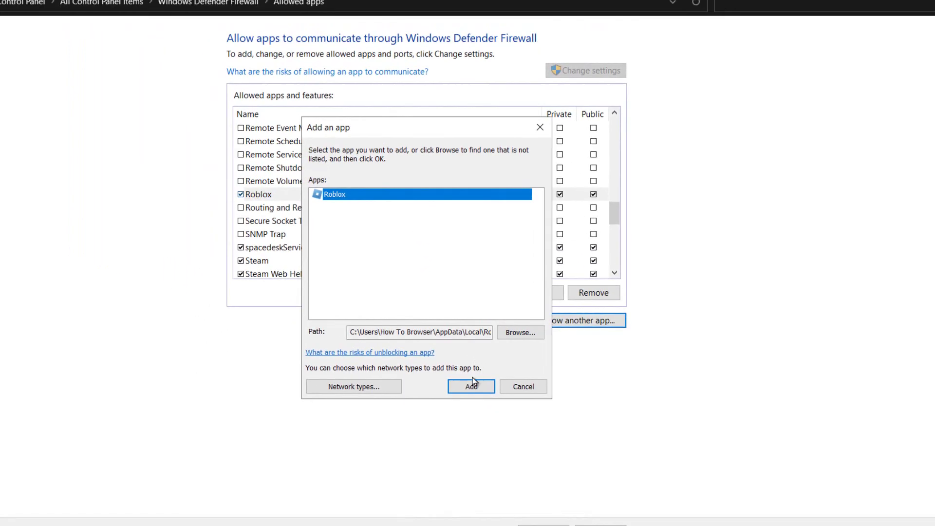
pyautogui.click(471, 386)
pyautogui.press('Return')
pyautogui.click(539, 127)
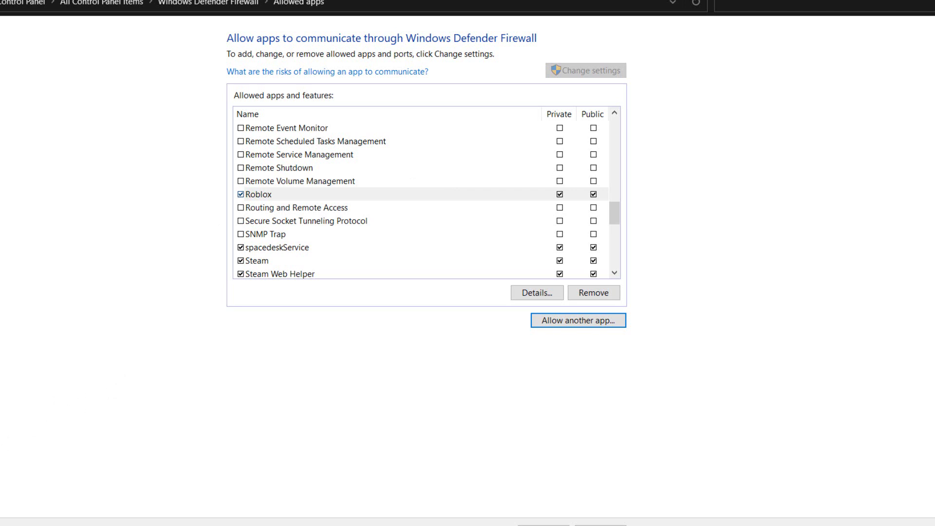
# - Search Windows for "cmd" and run Command Prompt as administrator
pyautogui.press('super')
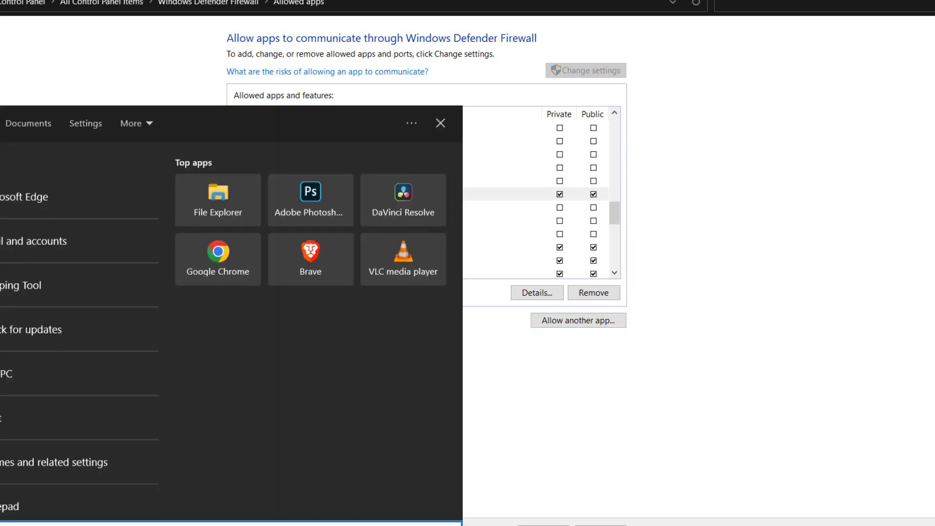
pyautogui.write('cmd')
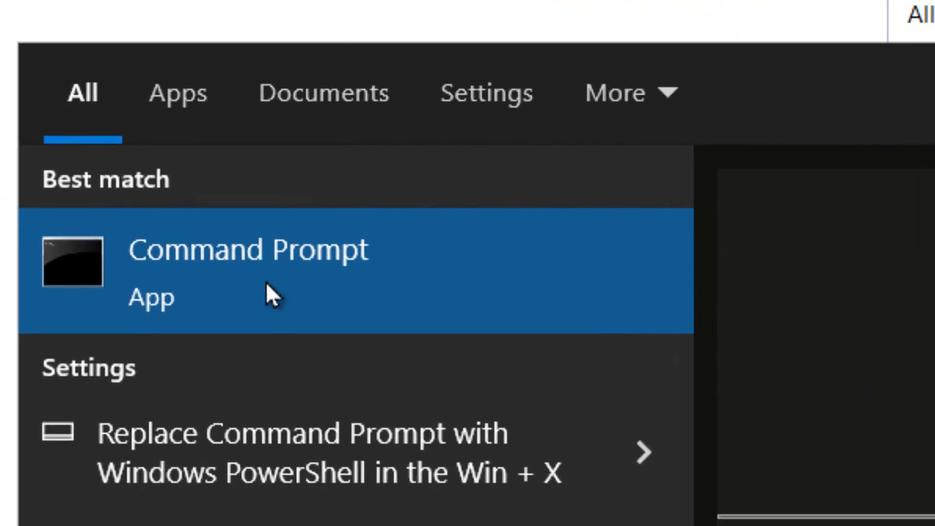
pyautogui.rightClick(222, 275)
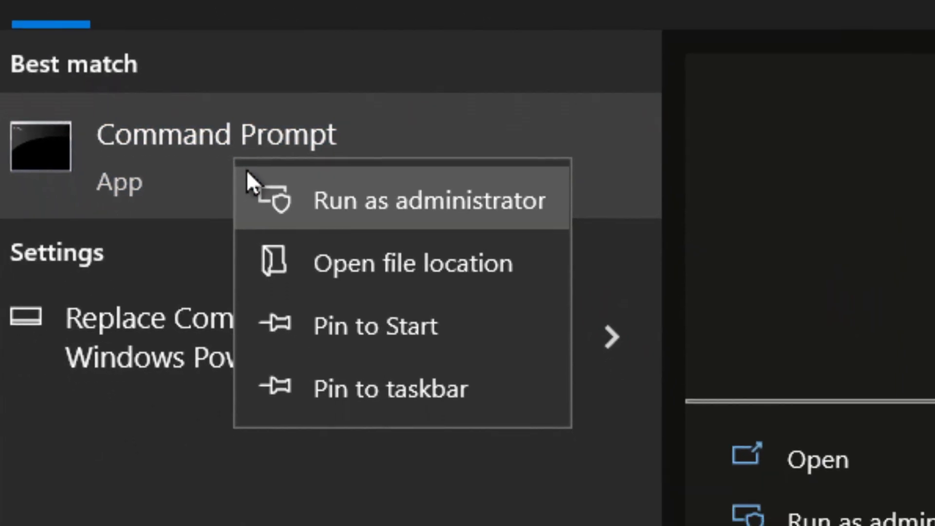
pyautogui.click(290, 209)
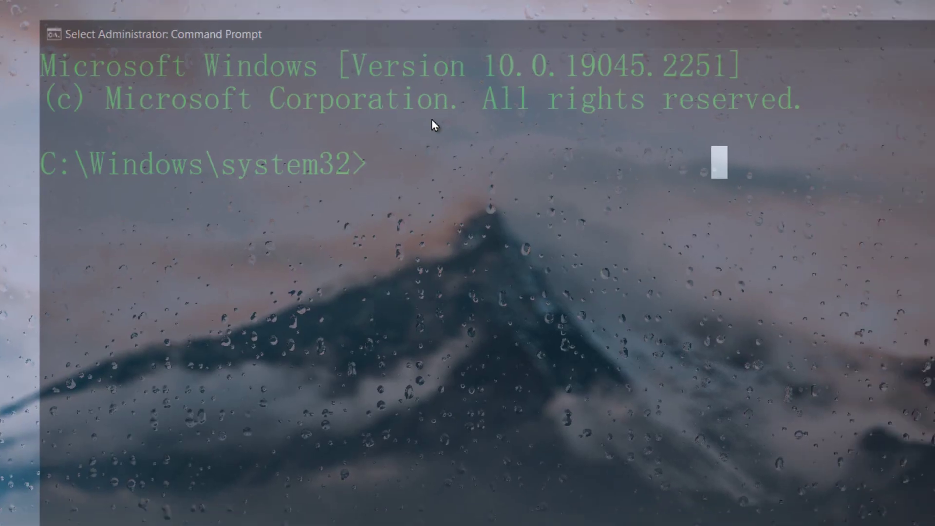
# - Flush the DNS resolver cache by running ipconfig /flushdns
pyautogui.click(419, 168)
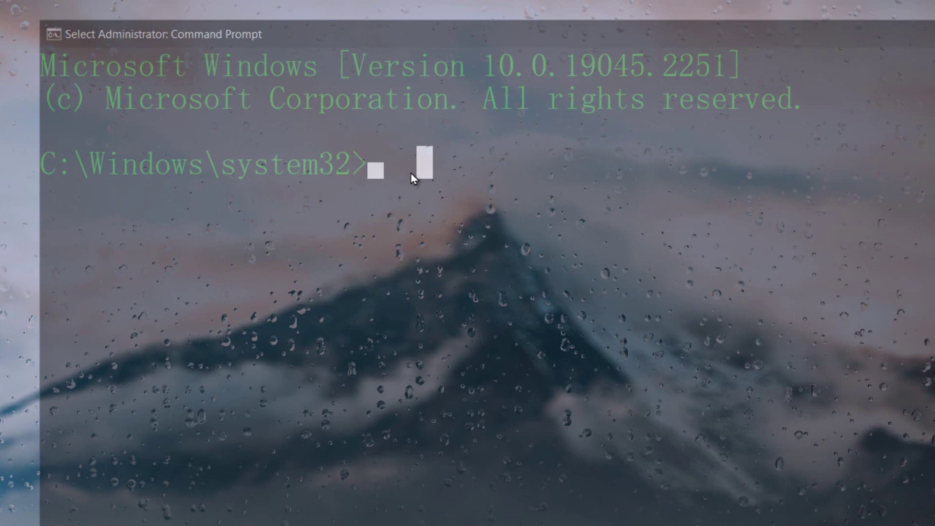
pyautogui.write('i')
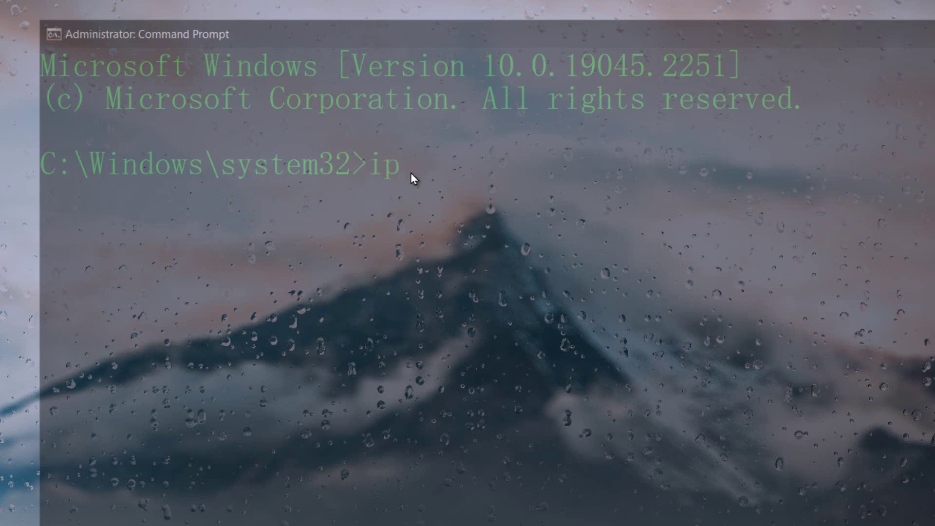
pyautogui.write('pconfig /fl')
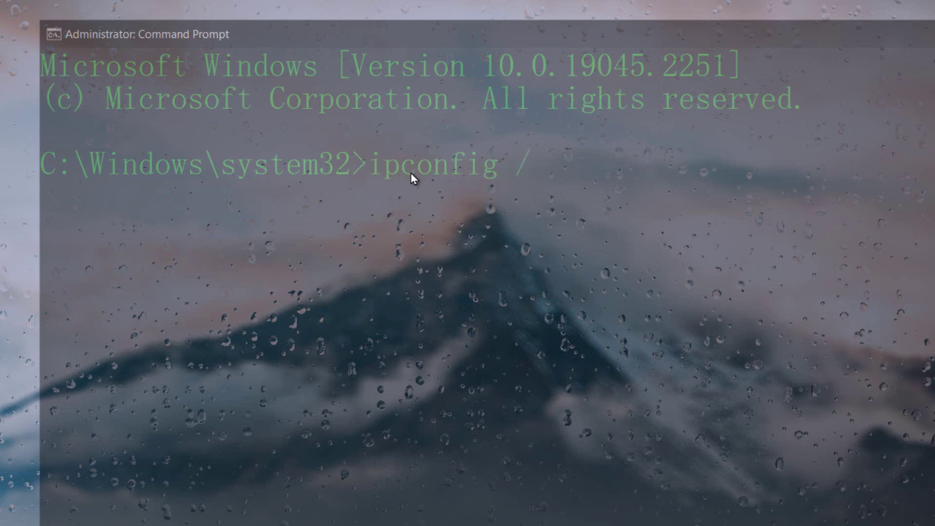
pyautogui.write('ushdns')
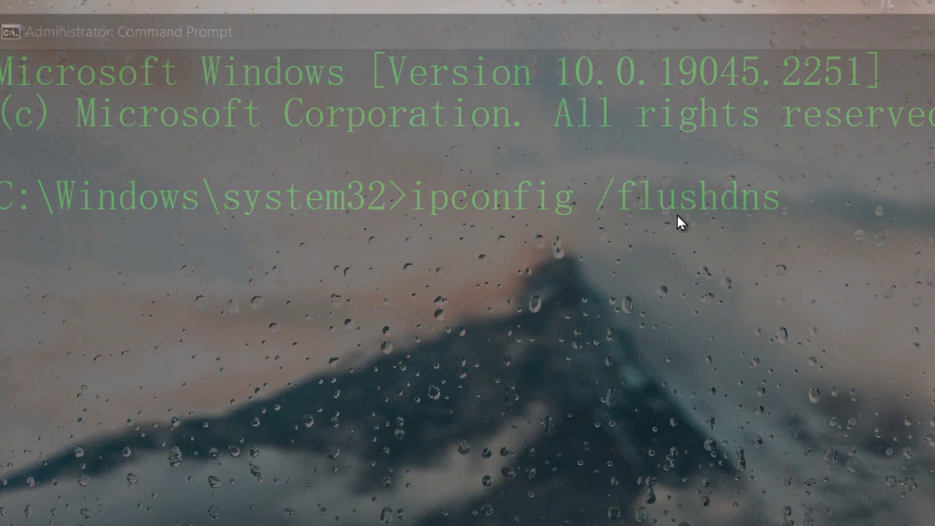
pyautogui.click(788, 209)
pyautogui.press('Return')
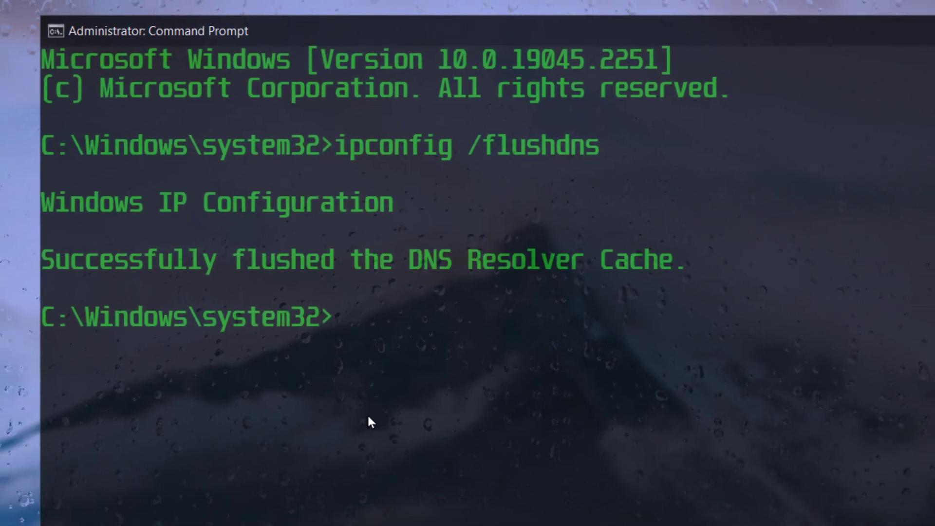
# - Enter another ipconfig command with an option at the prompt
pyautogui.click(421, 465)
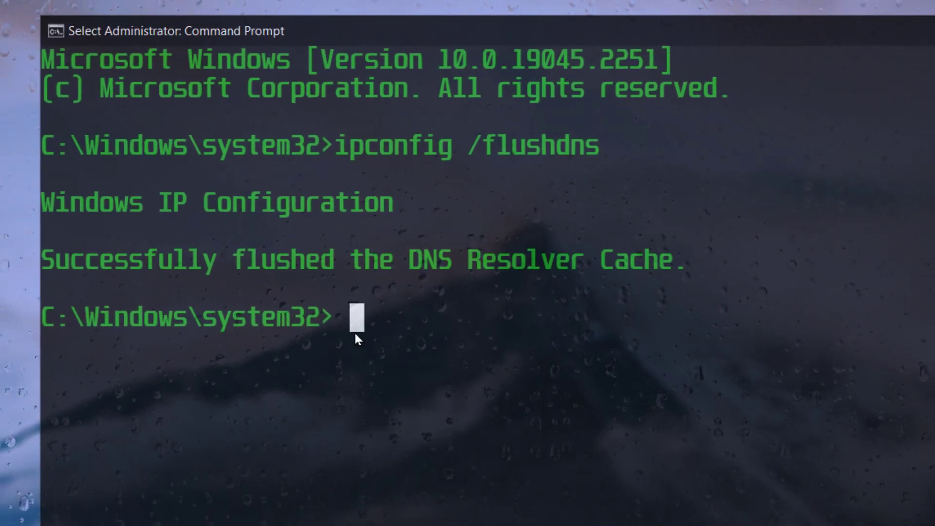
pyautogui.write('ipconfig /')
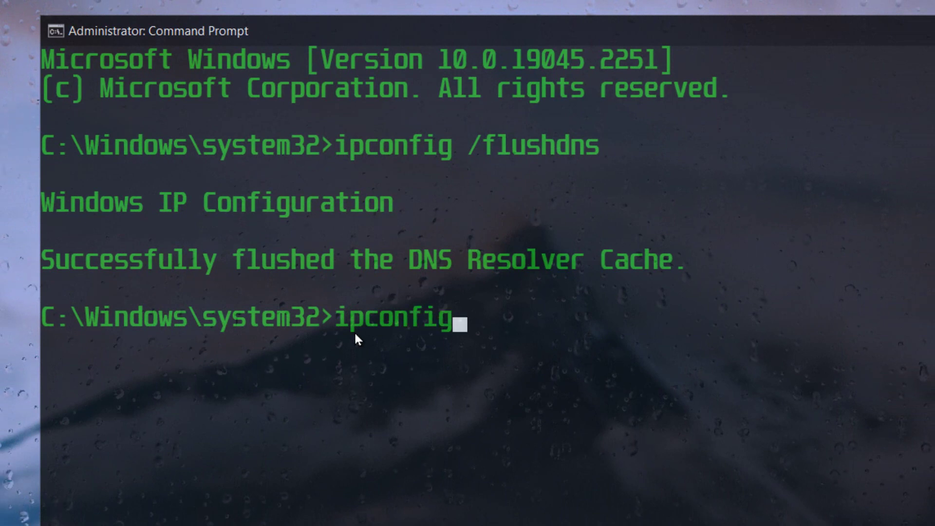